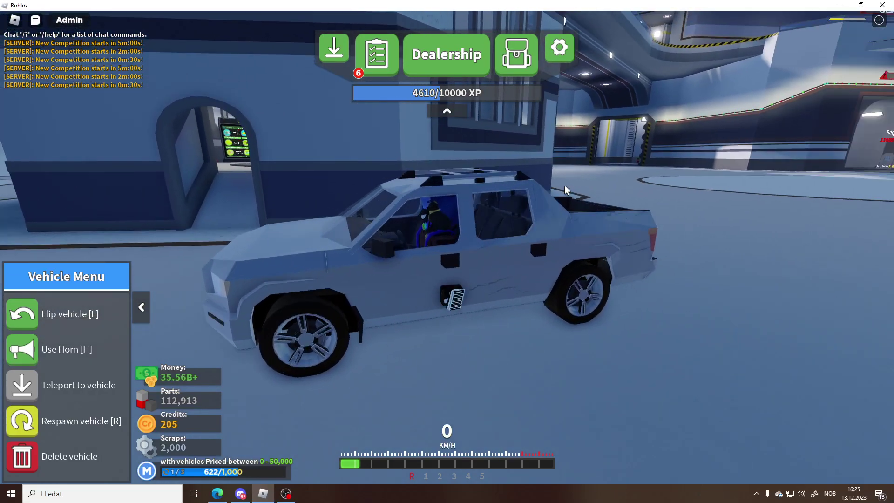
Step: Drive the pickup at full throttle down the Speed Crash tunnel into the end wall for +944 money and +85 parts
key(w)
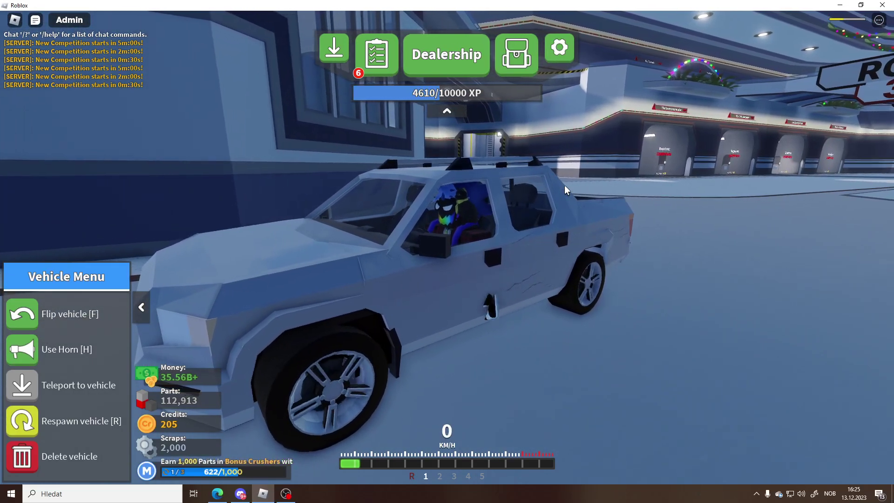
key(w)
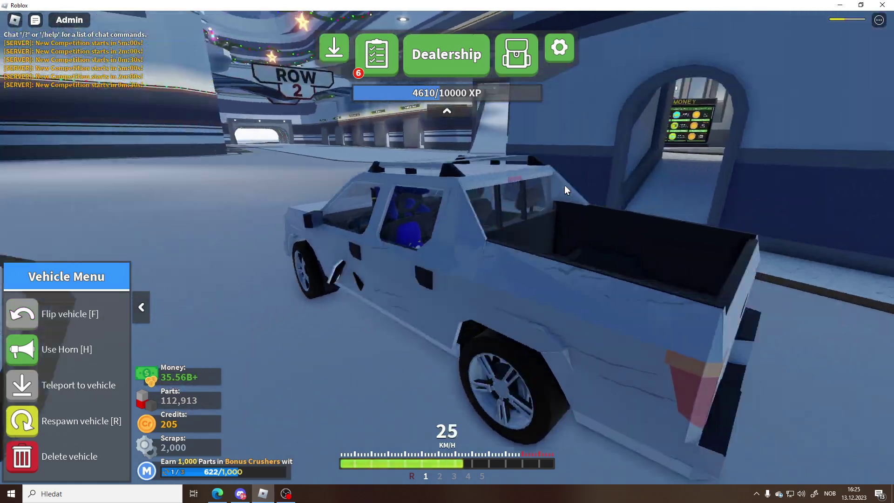
key(w)
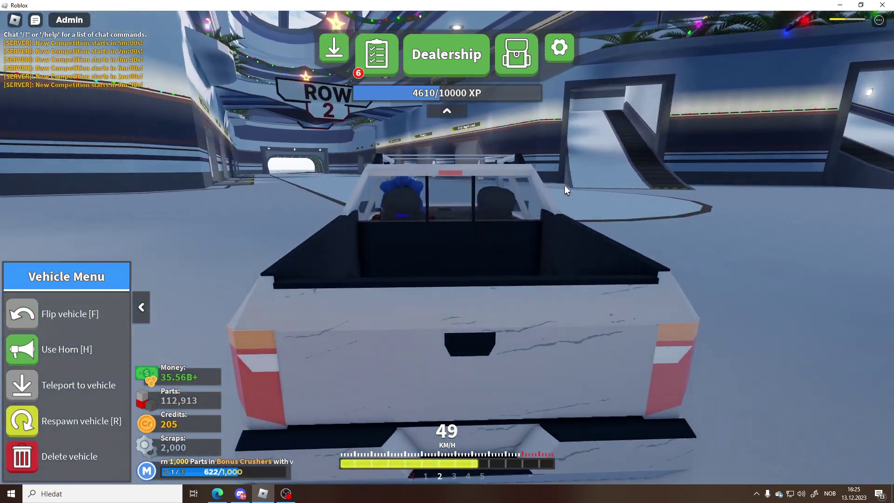
key(w)
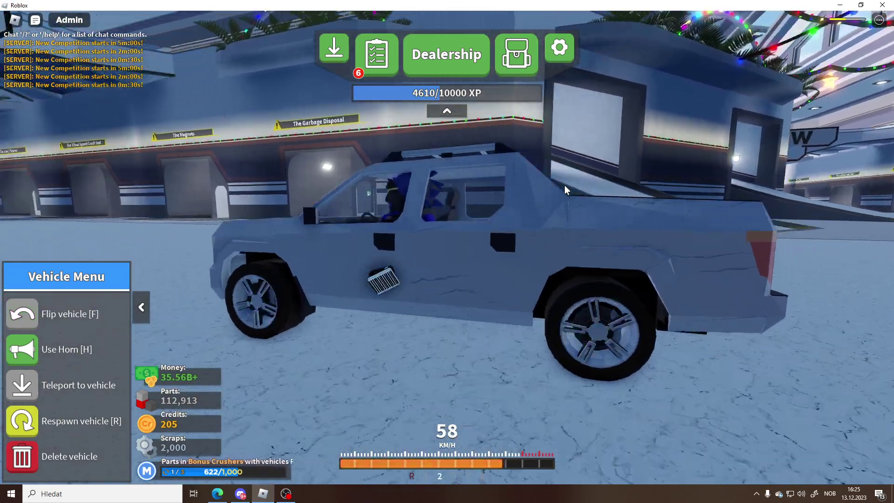
key(w)
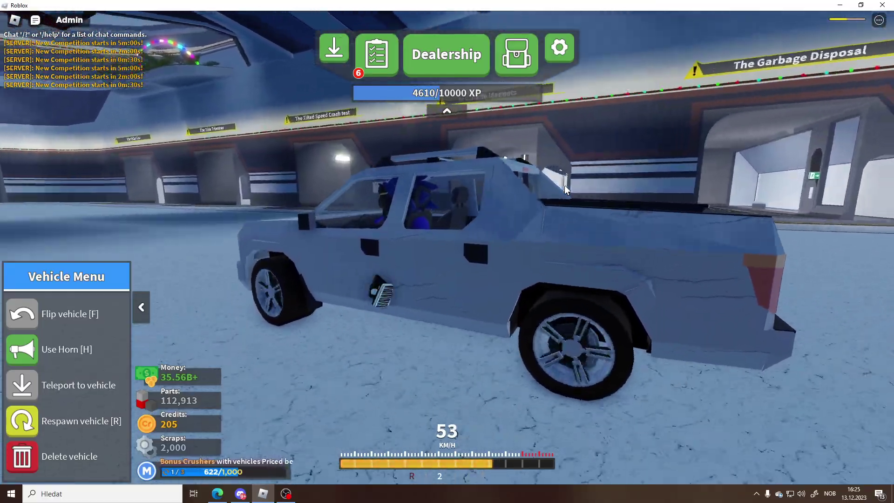
key(w)
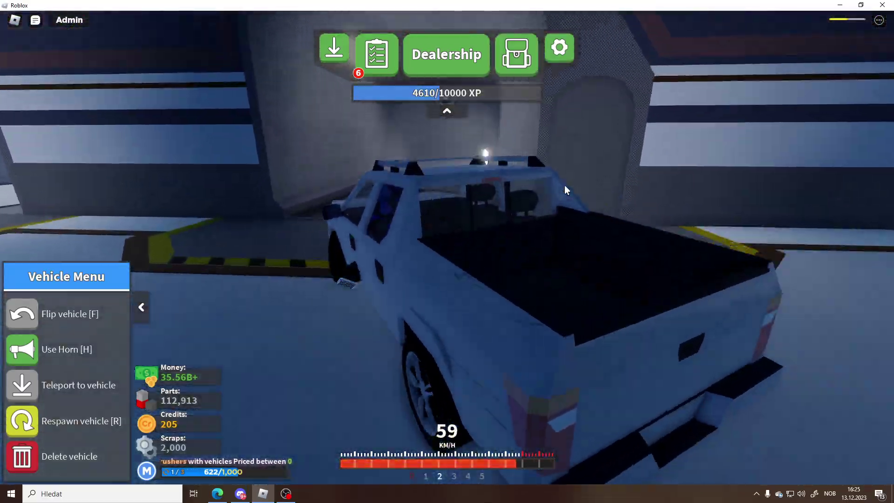
key(w)
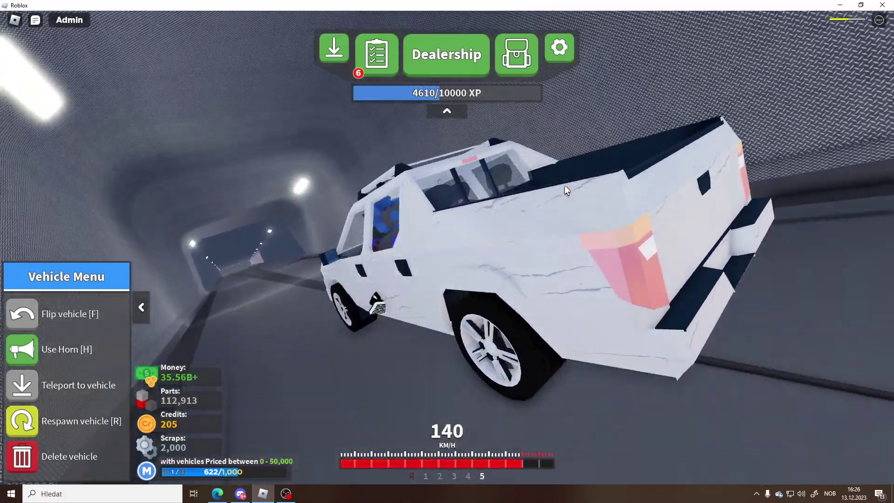
key(w)
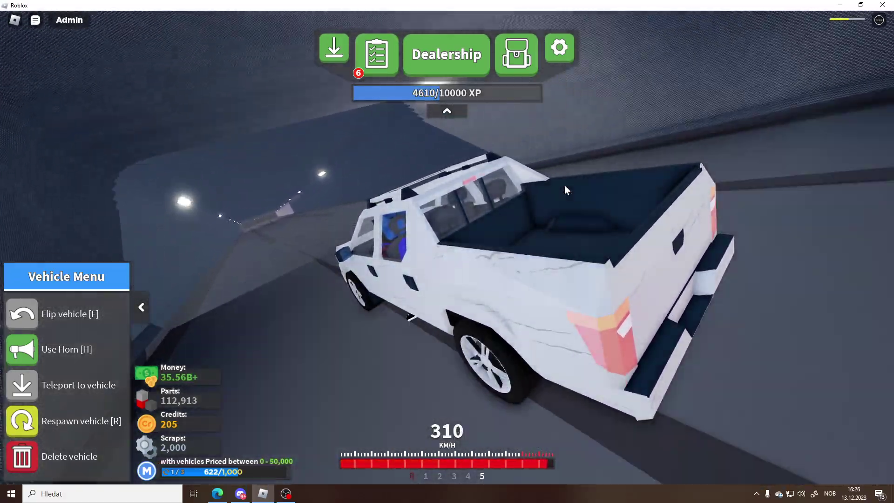
key(w)
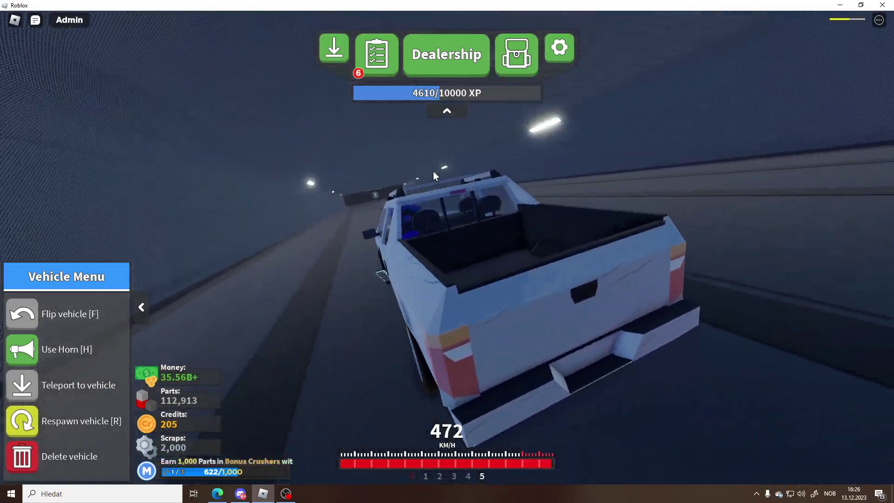
key(w)
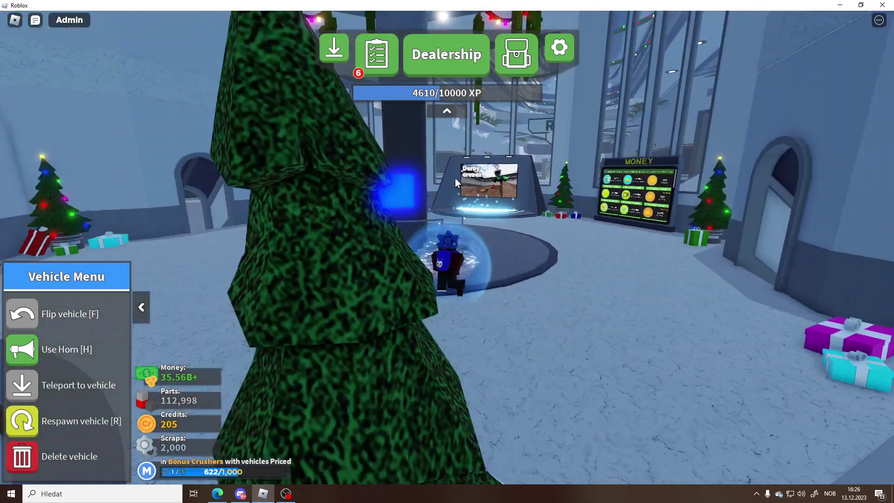
Step: Walk the avatar across the lobby and through the doorway into the hall, then turn around
key(w)
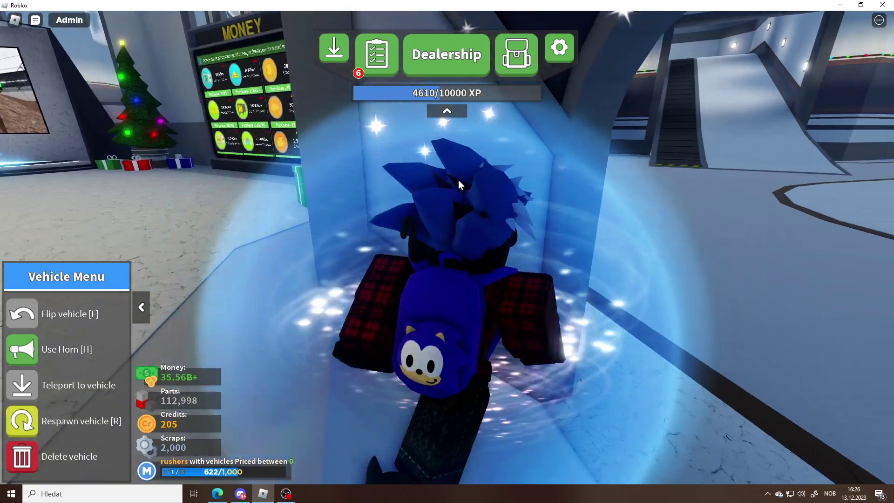
key(w)
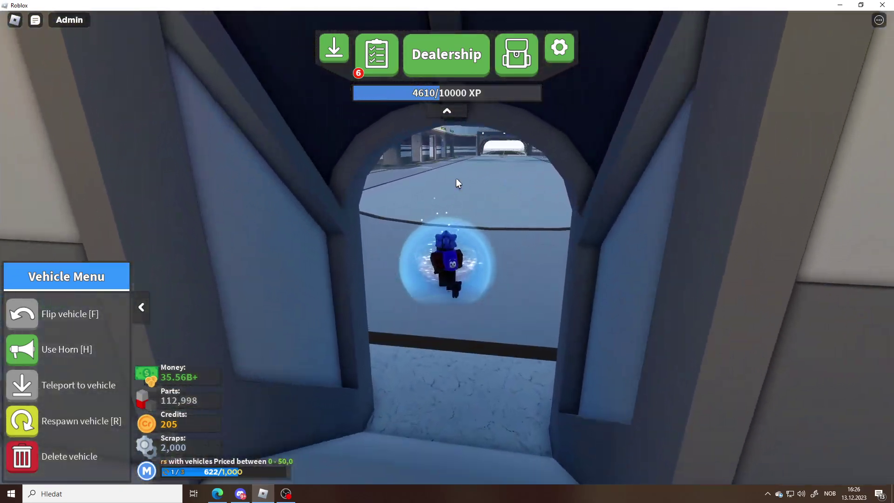
key(s)
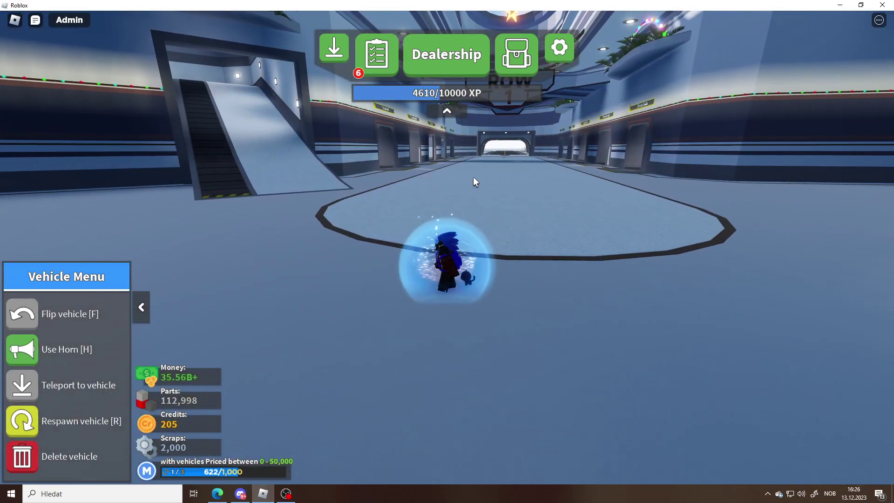
Step: Respawn the pickup with the avatar inside and drive it across the hall, bearing left
key(r)
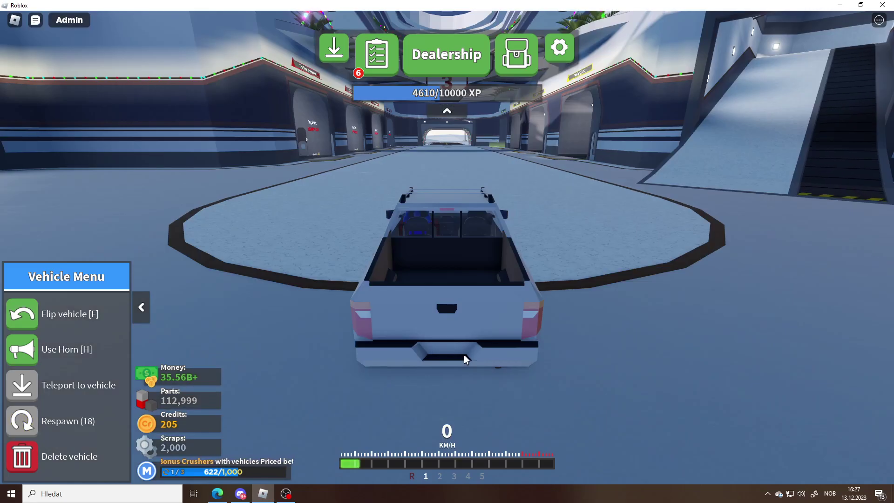
key(w)
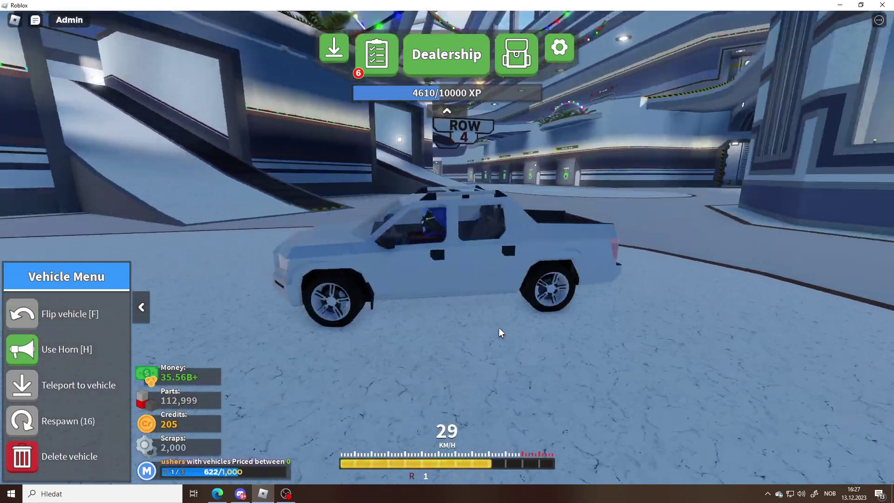
key(w)
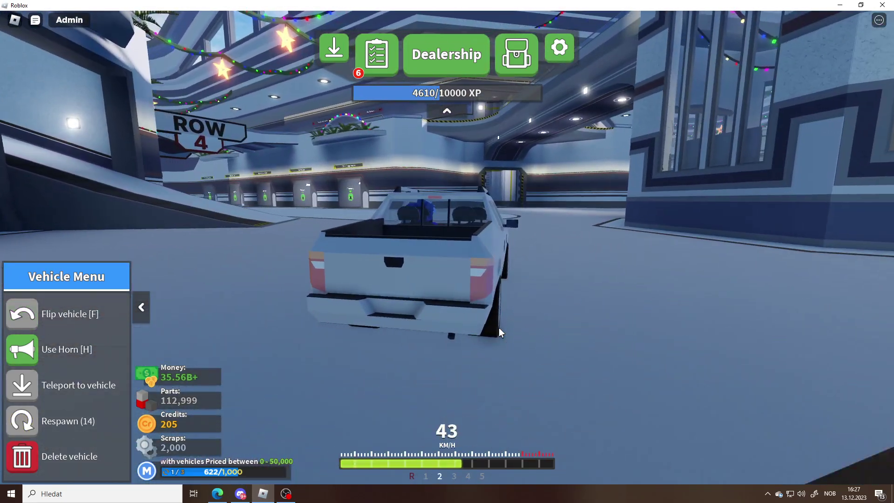
key(w)
key(a)
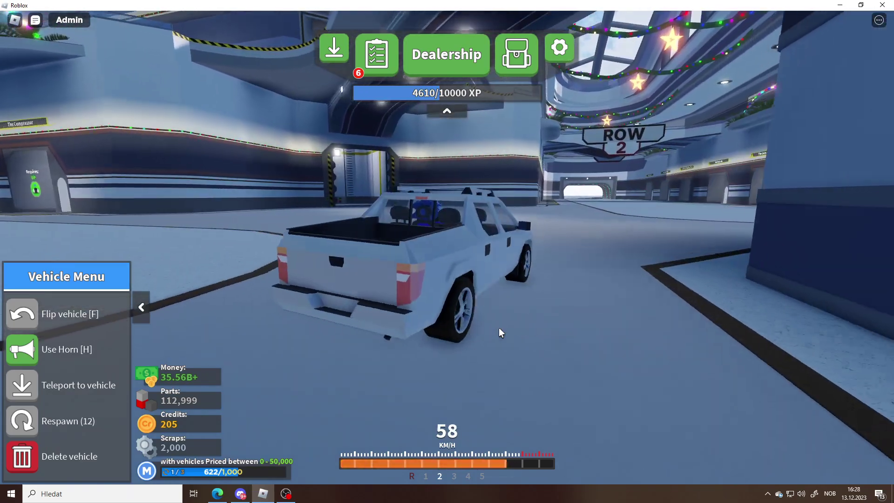
key(w)
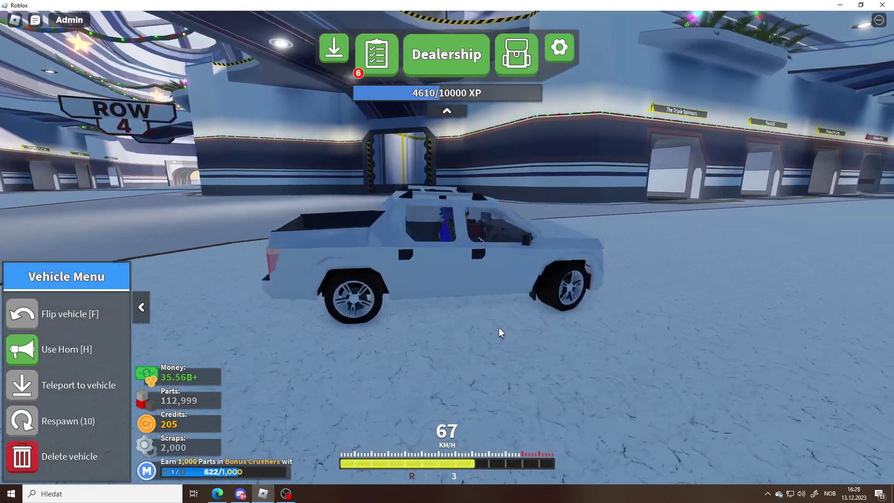
Step: Turn toward the crusher rooms, line up with a bay, and stop inside it
key(a)
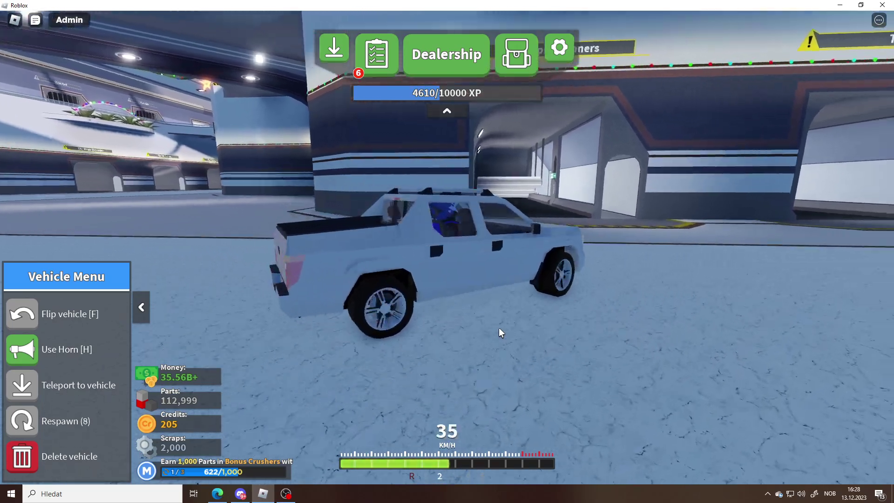
key(w)
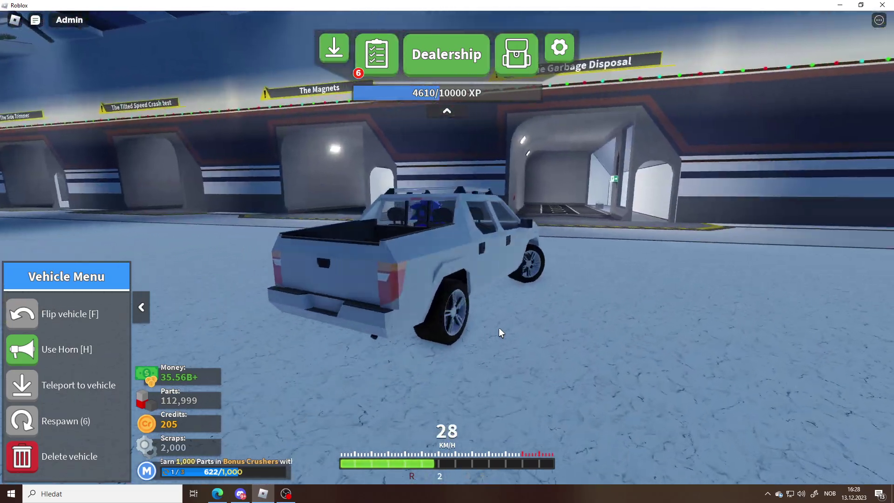
key(w)
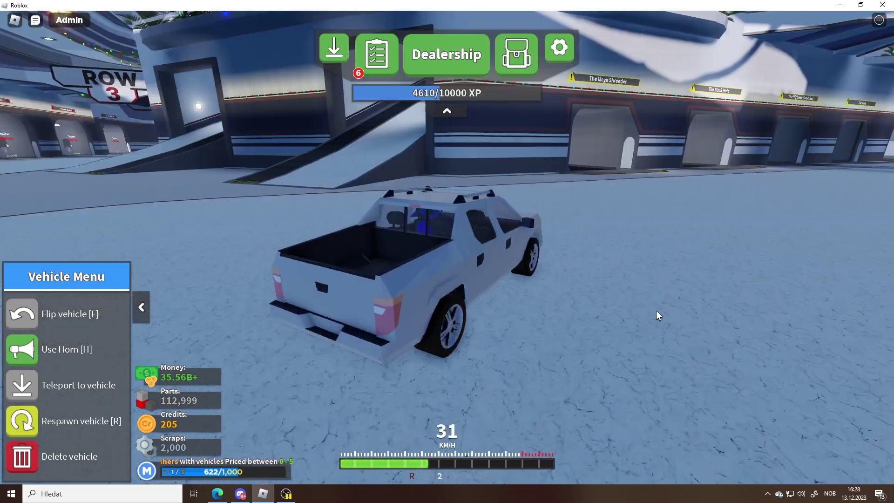
key(w)
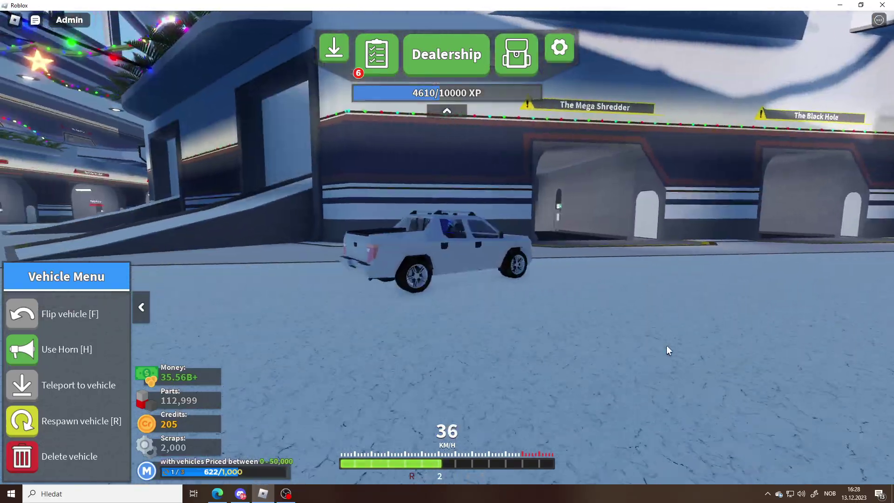
key(w)
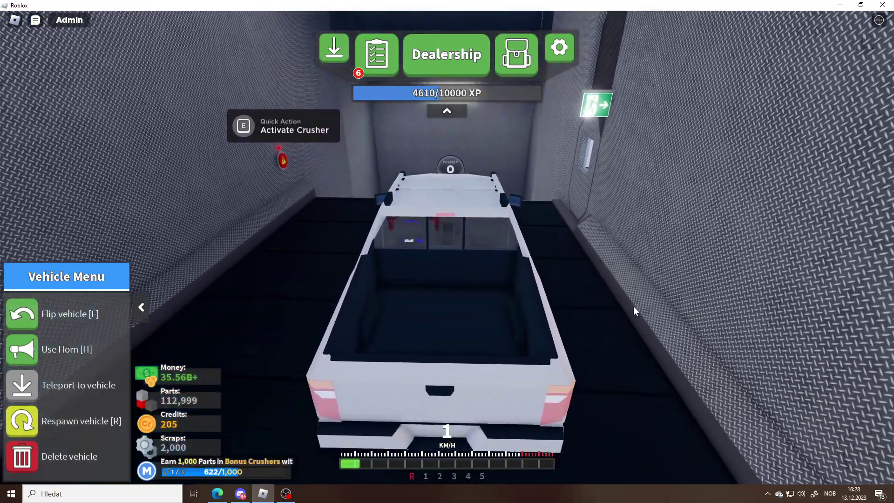
Step: Exit the pickup in the crusher bay, walk to the back of the room, and reset the character
key(space)
drag(631, 309, 289, 246)
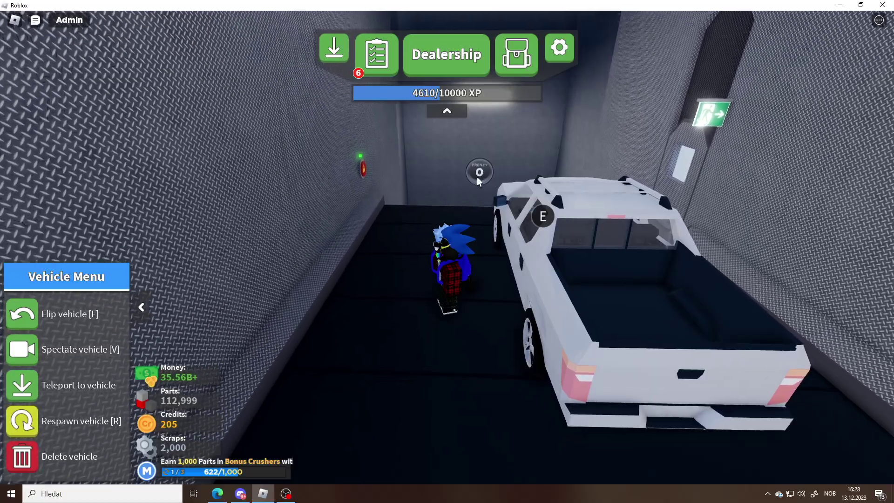
key(w)
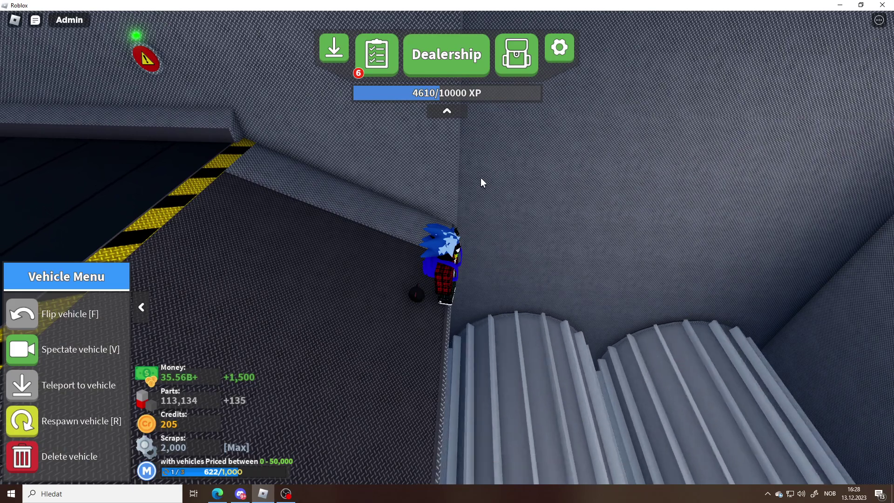
key(r)
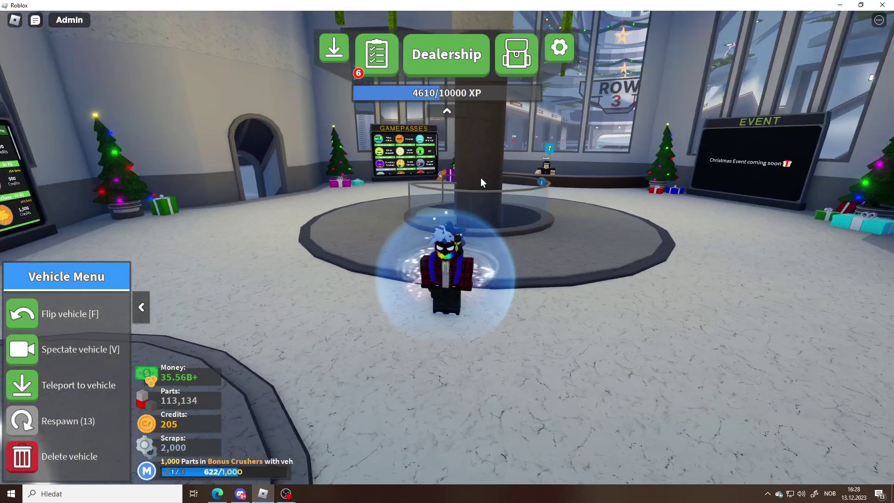
Step: Walk the avatar across the lobby and along the building corner into the hall
key(w)
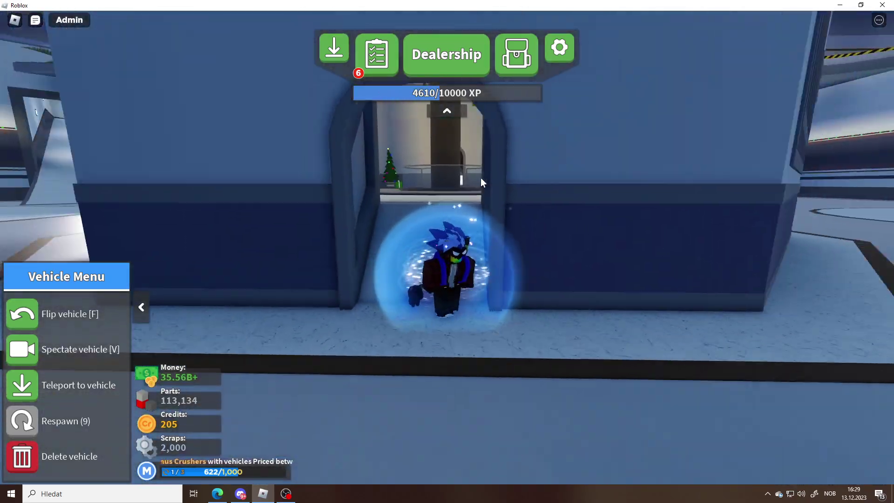
scroll(480, 177, down, 5)
scroll(480, 177, down, 3)
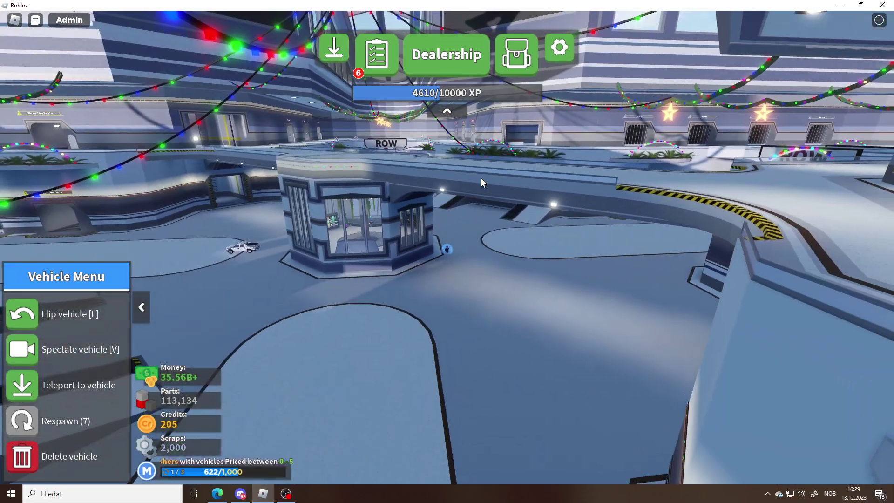
scroll(481, 177, up, 6)
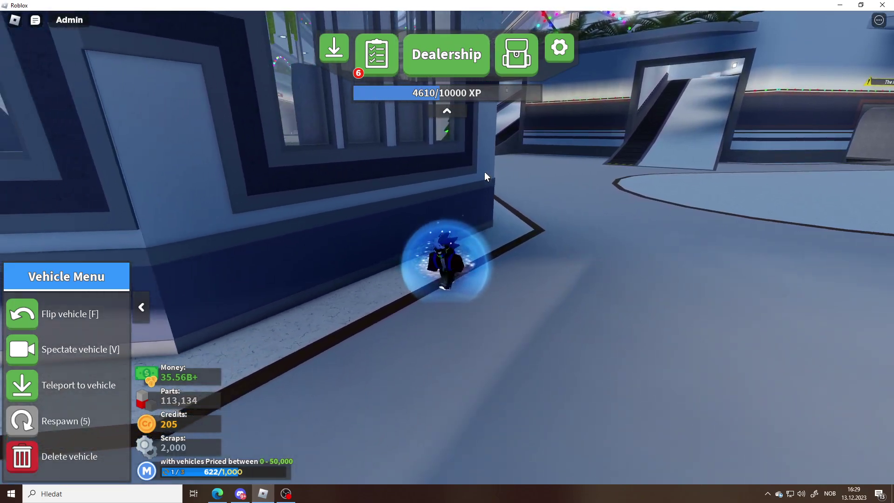
key(w)
Step: Get back into the pickup and drive it around the central area toward the crusher tunnel at about 65 km/h
key(Return)
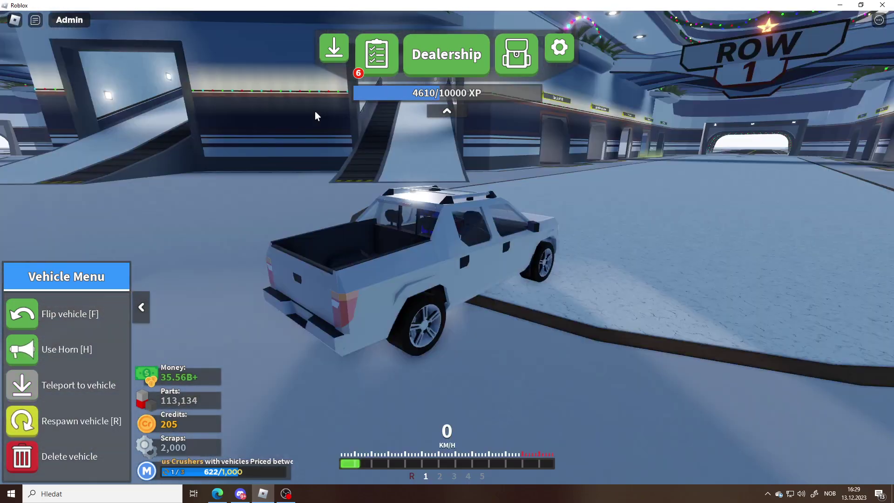
key(w)
key(w)
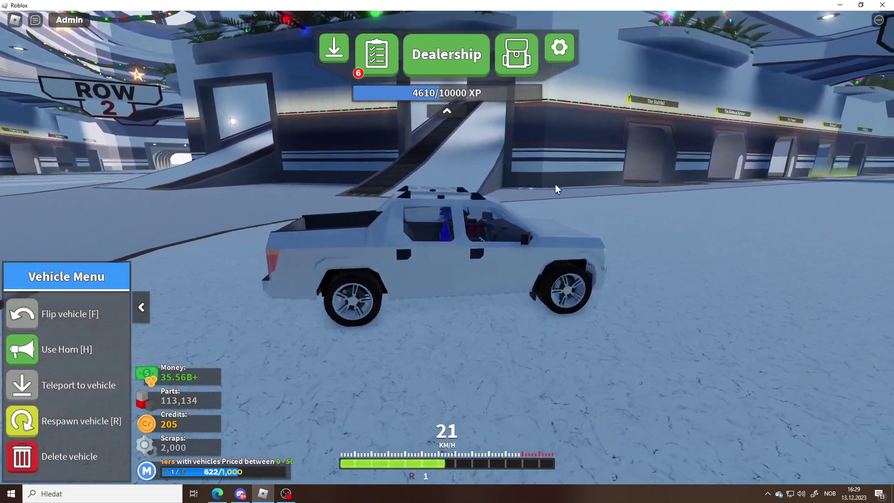
key(w)
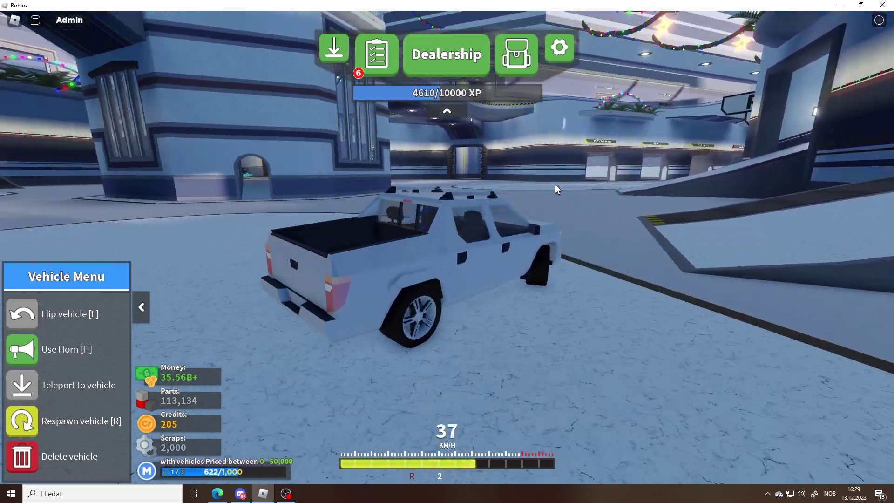
key(w)
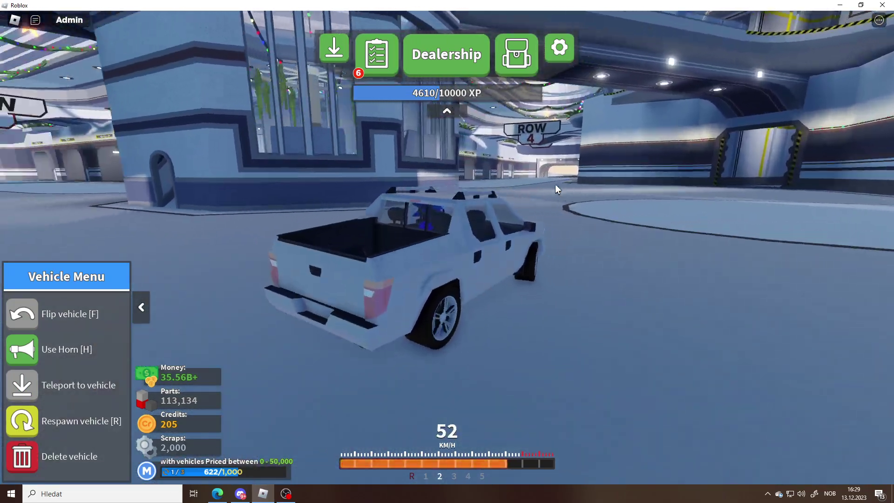
key(w)
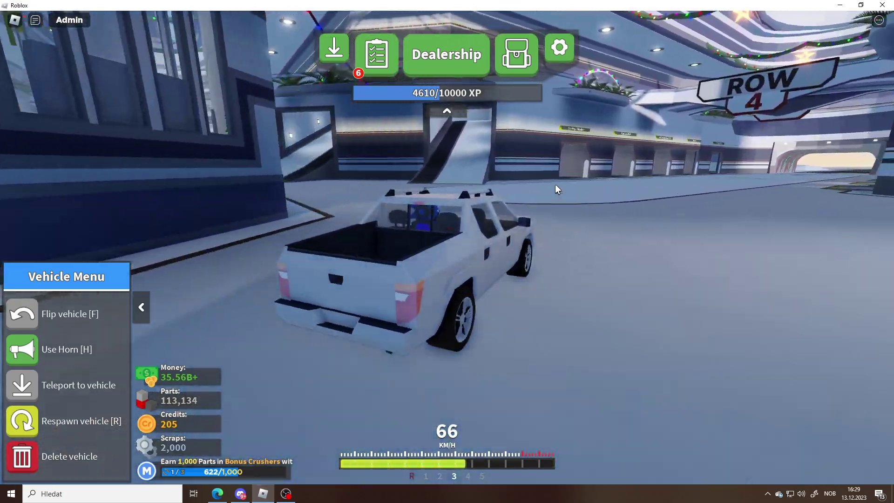
key(w)
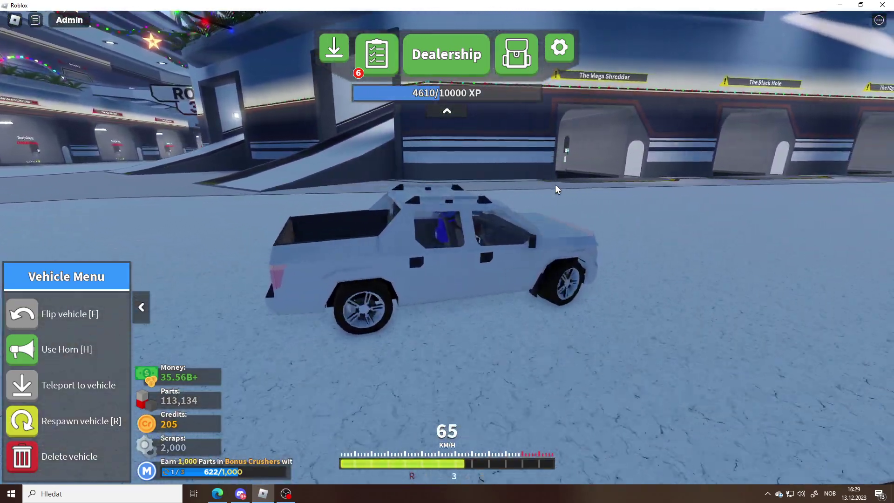
key(w)
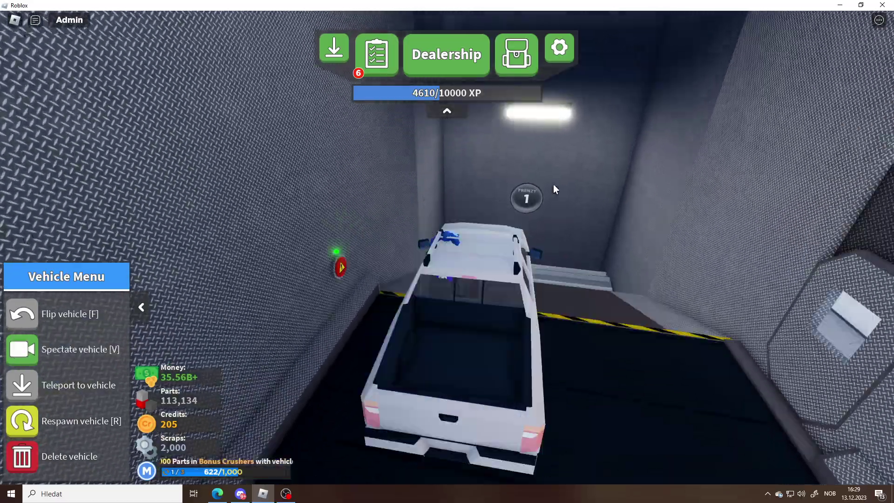
Step: Leave the truck in the tunnel and swing the camera to watch it crushed for +1,500 money and +135 parts
key(space)
right_click(550, 185)
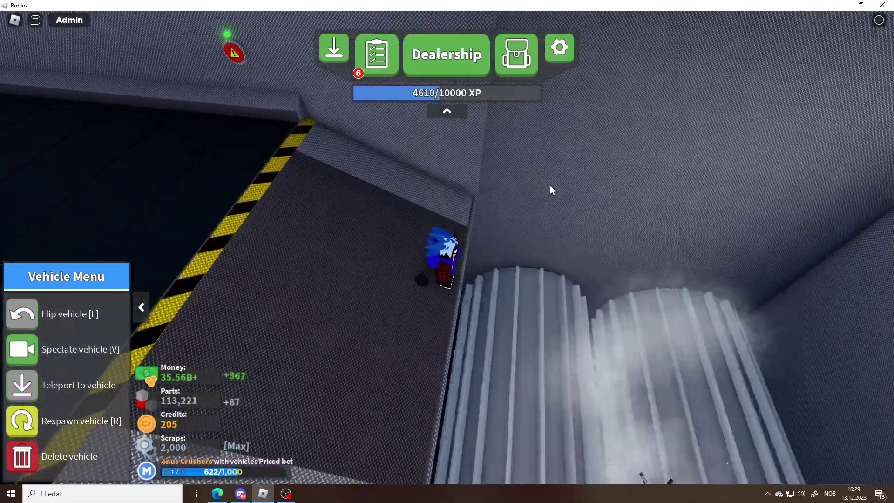
right_click(549, 186)
scroll(550, 185, up, 2)
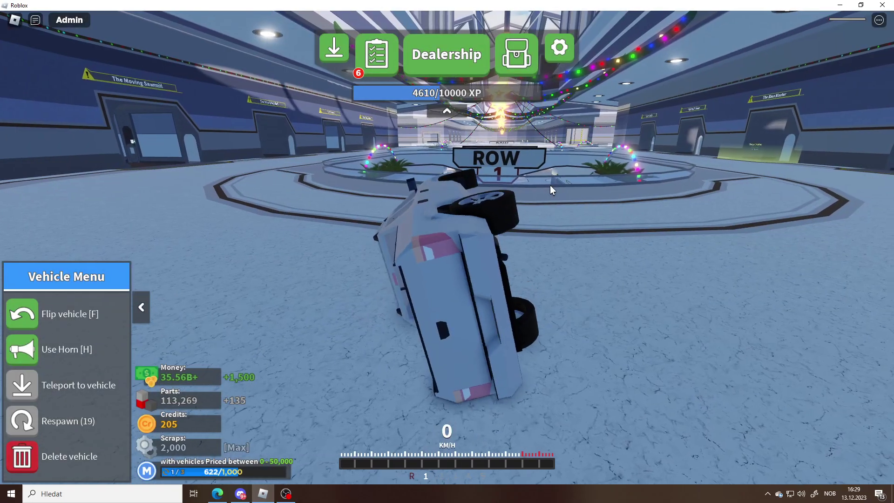
Step: Flip the tipped-over pickup upright and drive it around the floor toward the wall
key(f)
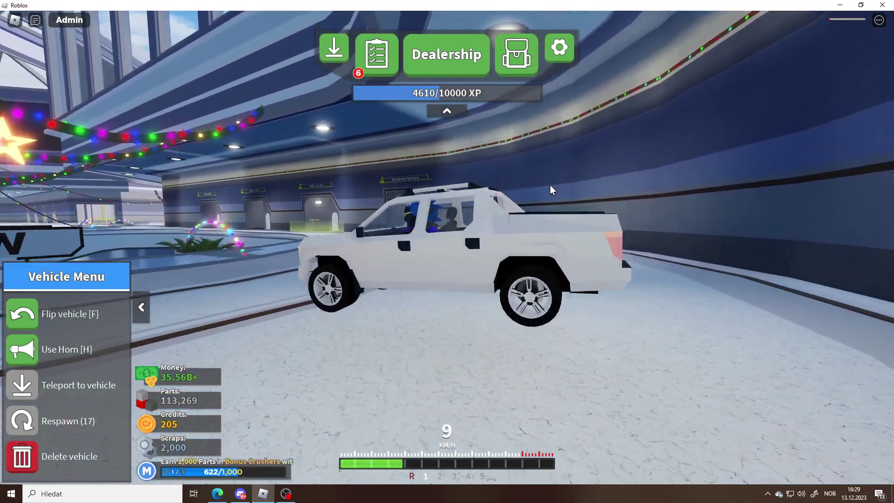
key(w)
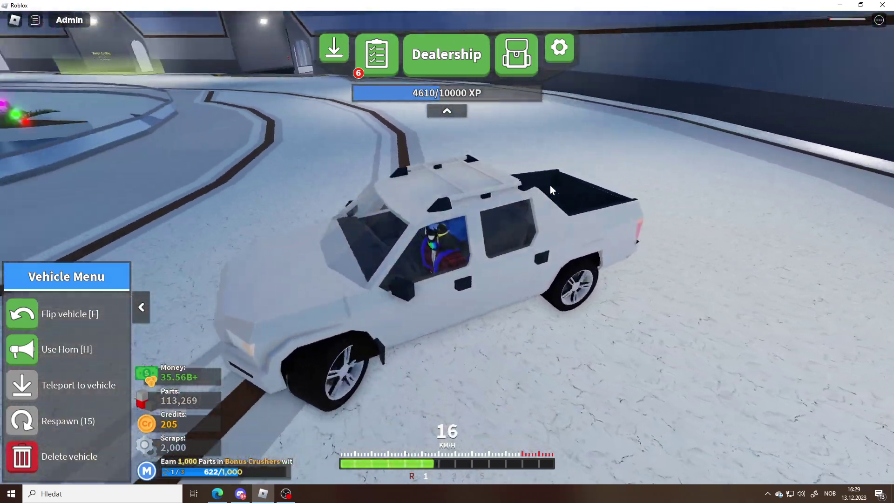
key(w)
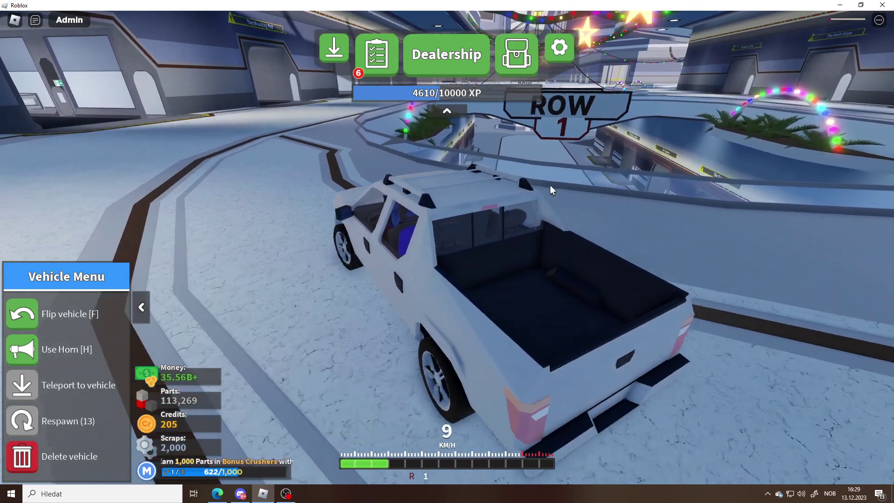
key(w)
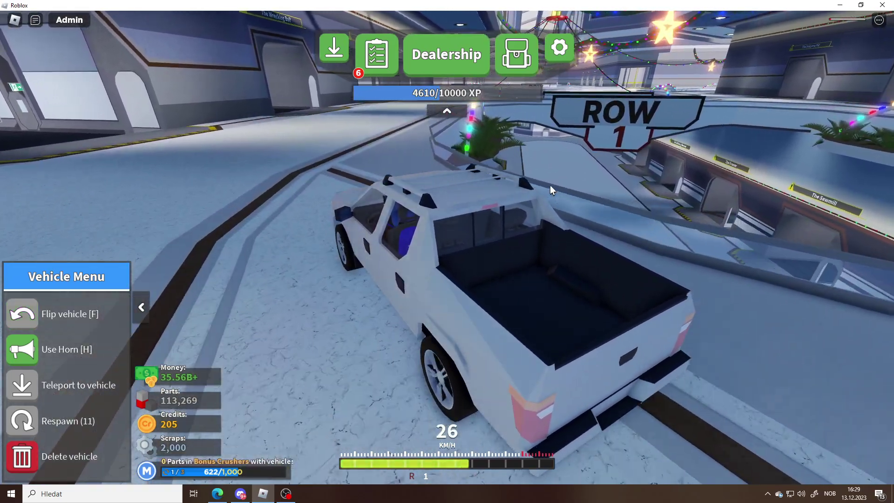
key(w)
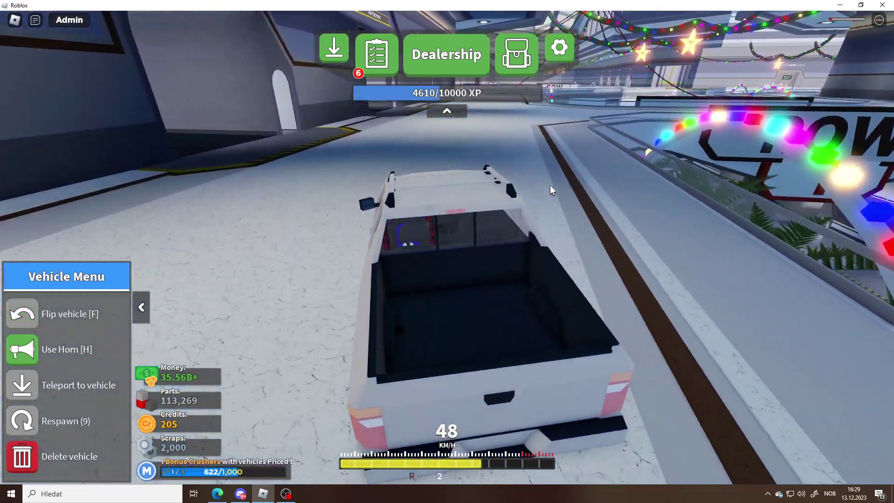
key(a)
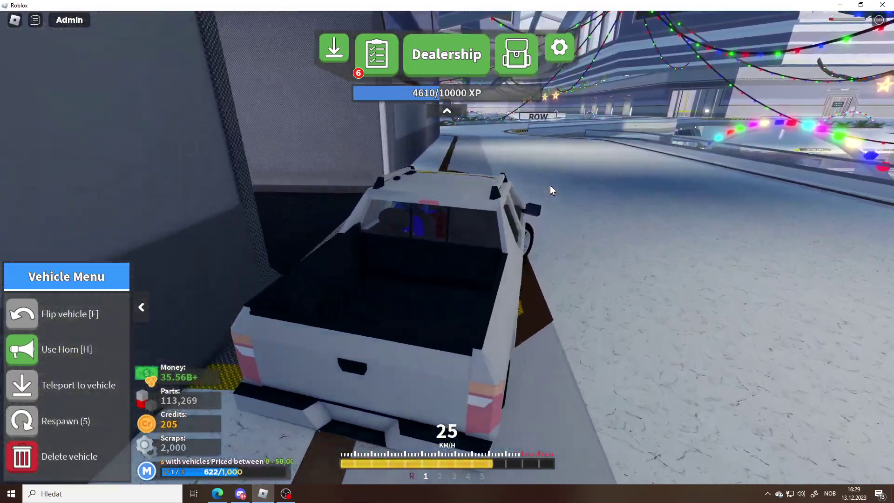
key(w)
key(w)
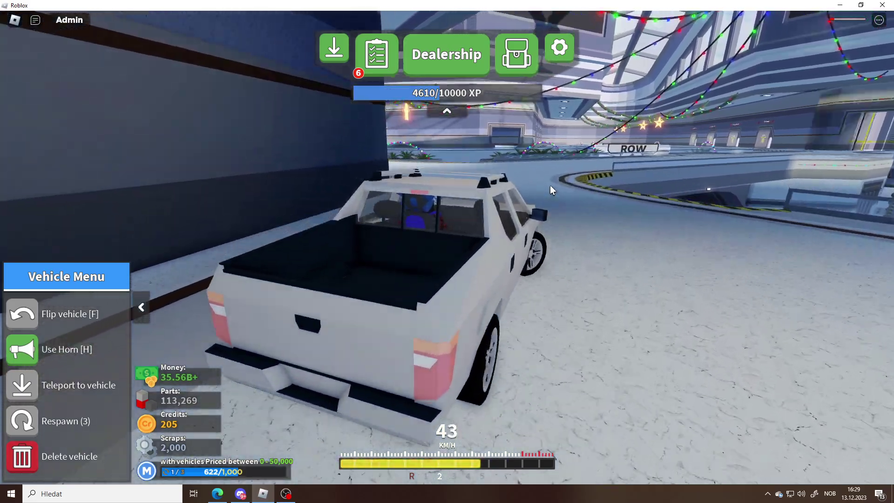
Step: Brake, back away from the wall, then drive hard into it to dent the truck
key(a)
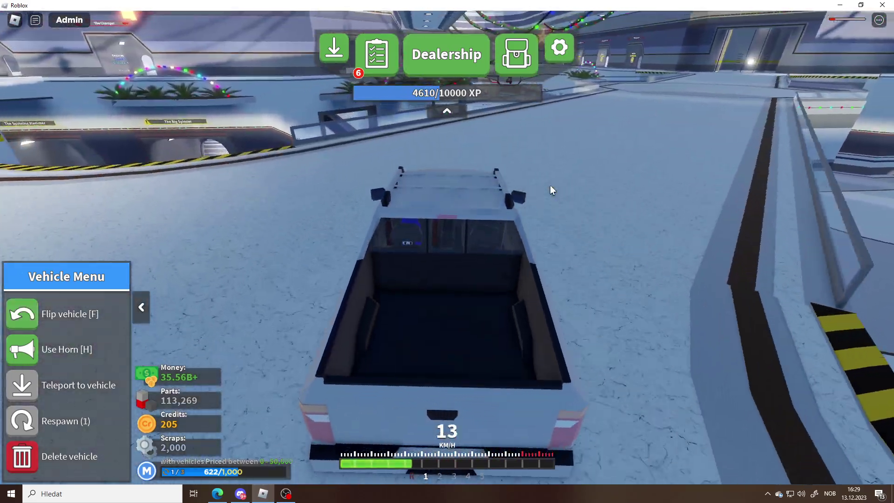
key(s)
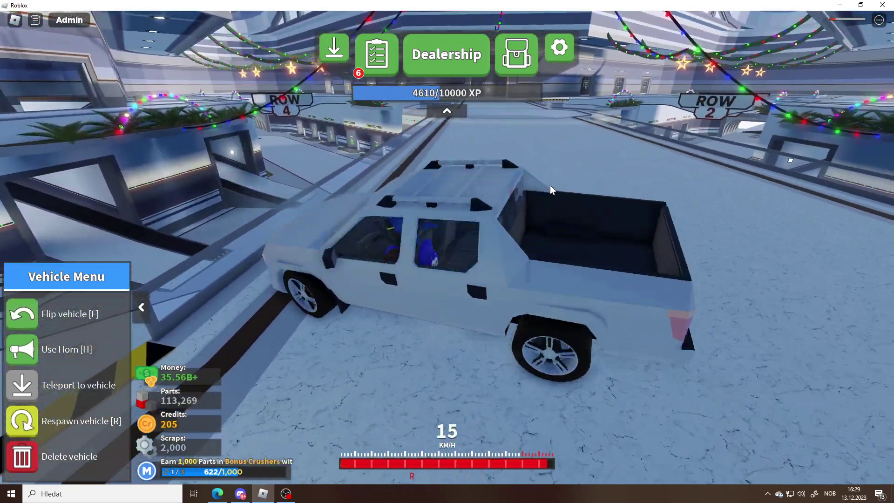
key(s)
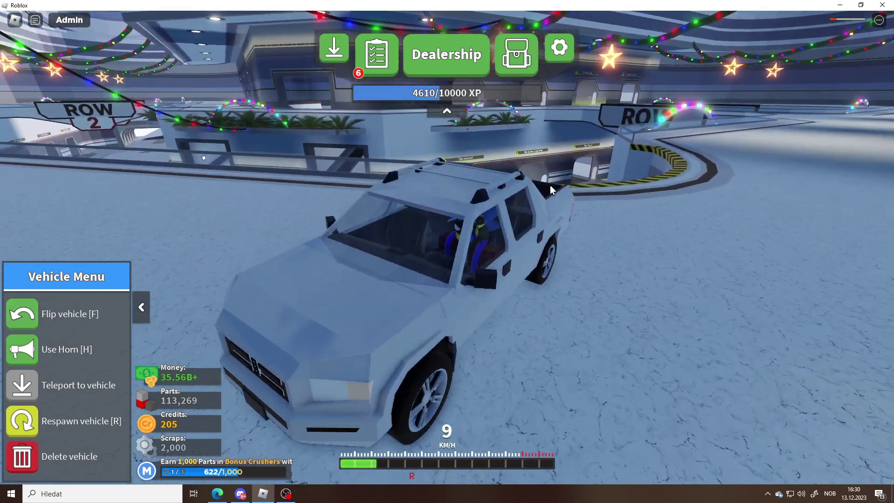
key(w)
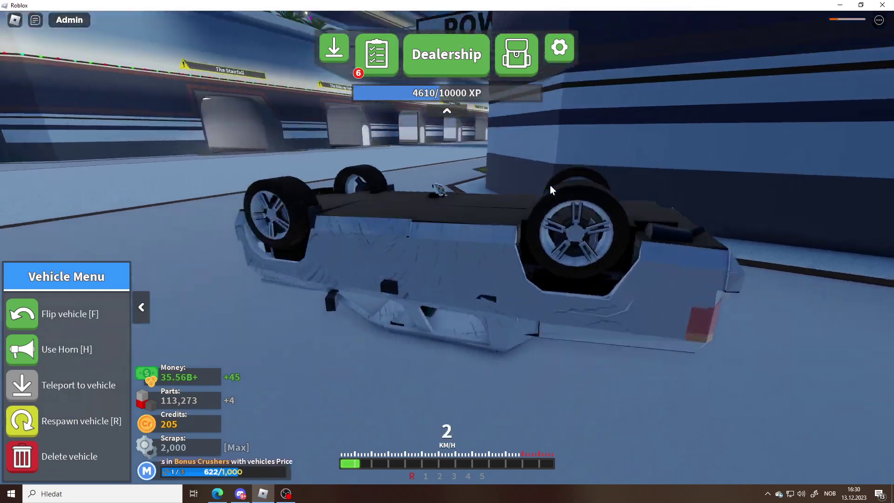
Step: Flip the overturned truck back onto its wheels and drive the damaged pickup forward again
key(f)
key(w)
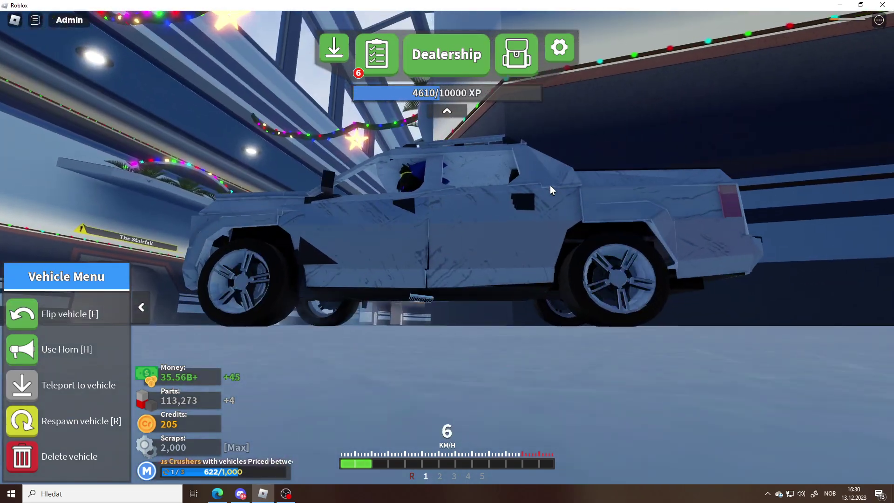
key(w)
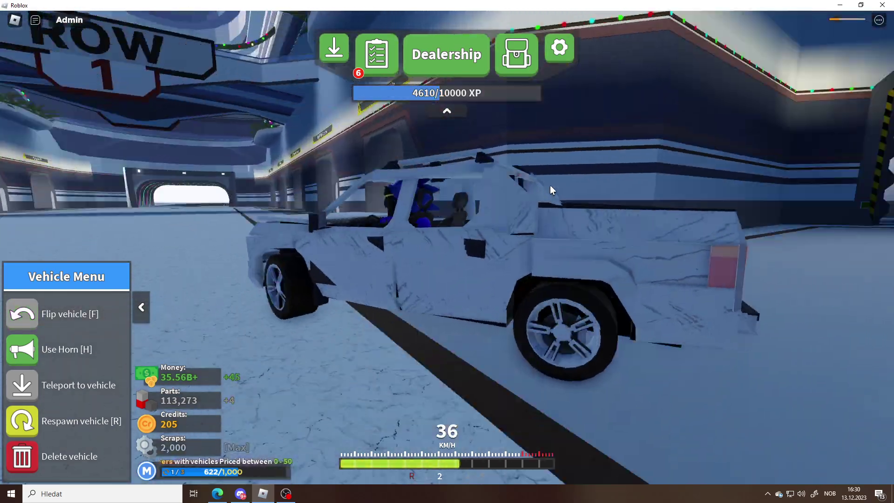
key(w)
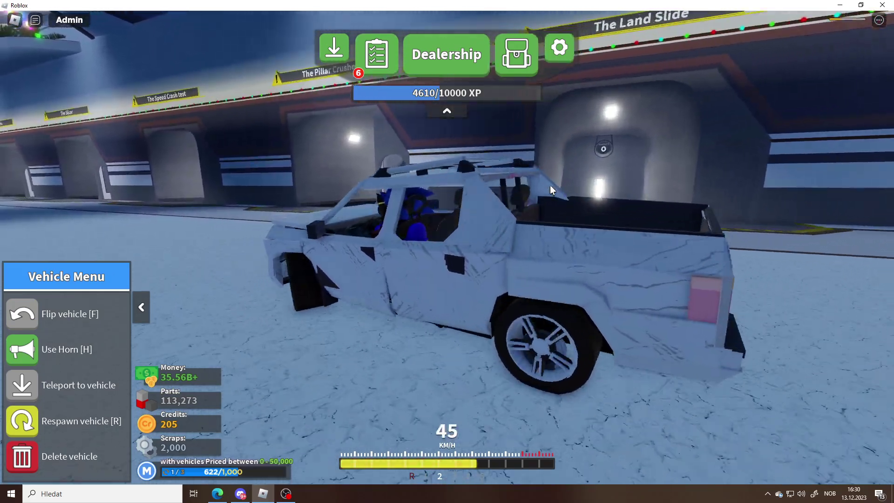
Step: Accelerate the pickup along the hall, turning left, then speed straight down the row
key(w)
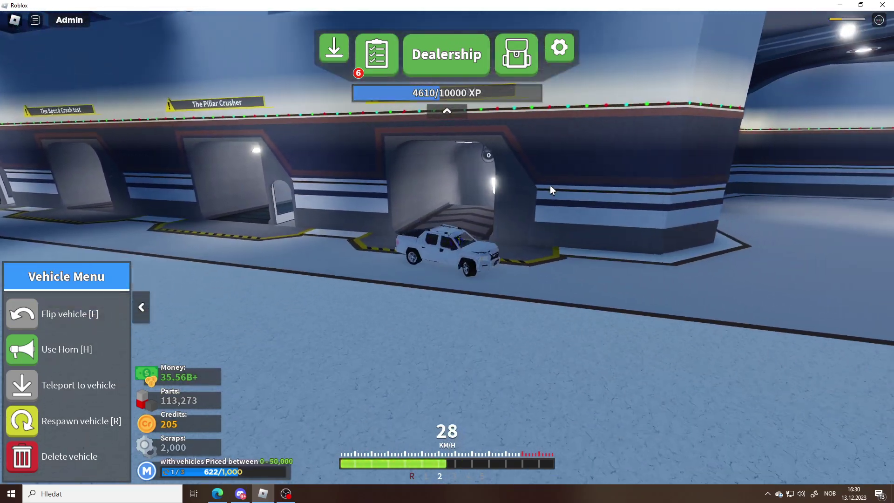
key(w)
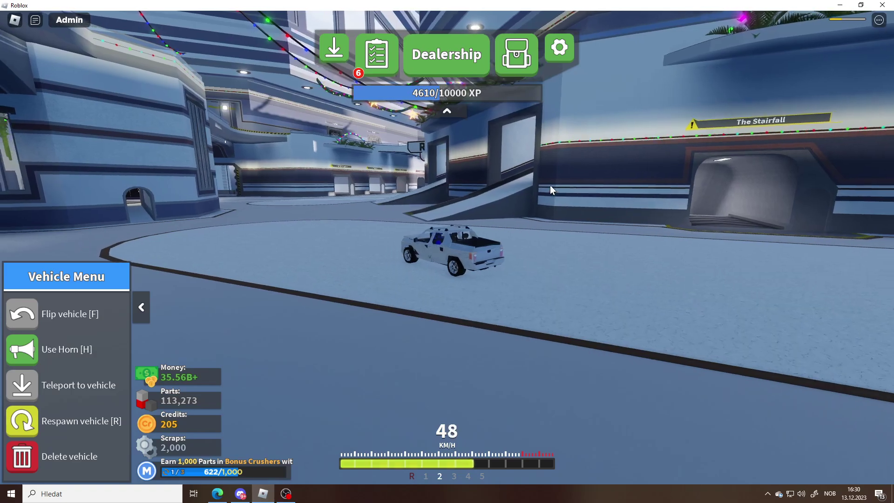
key(w)
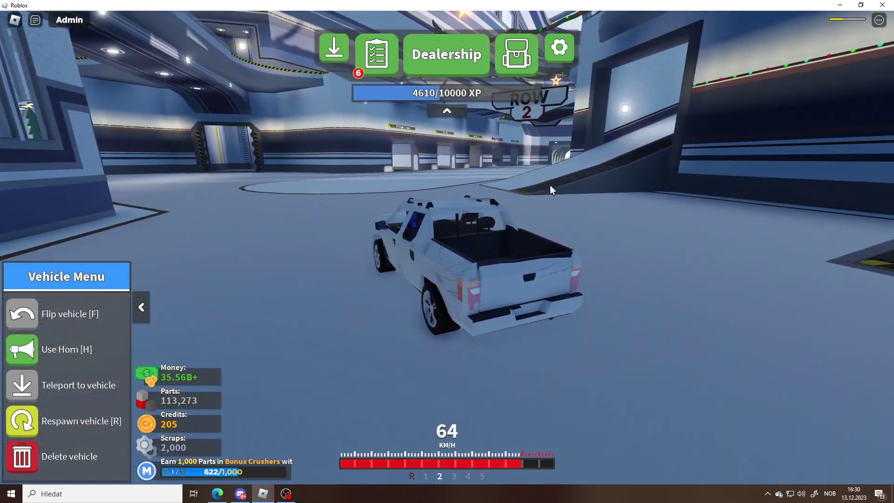
key(w)
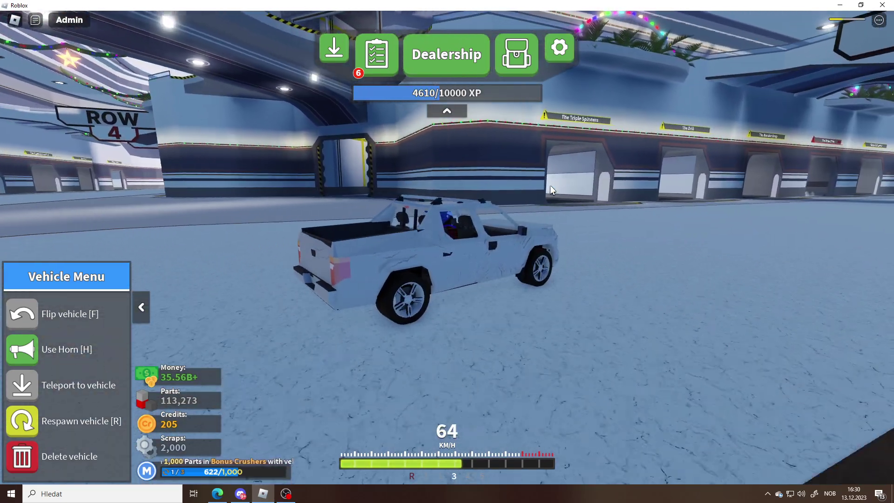
key(a)
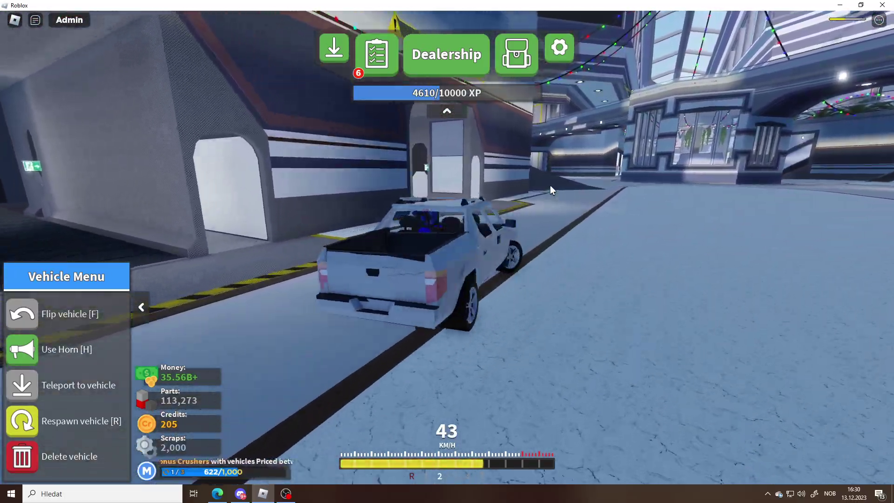
key(w)
key(w)
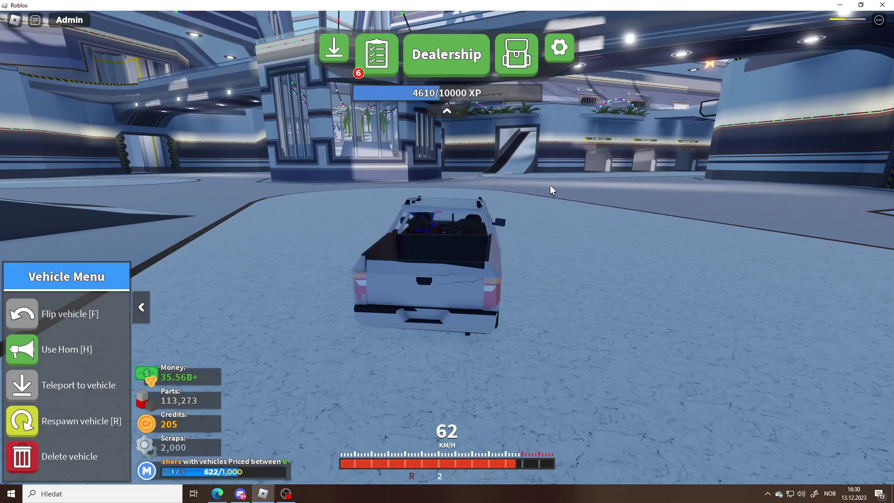
key(a)
key(w)
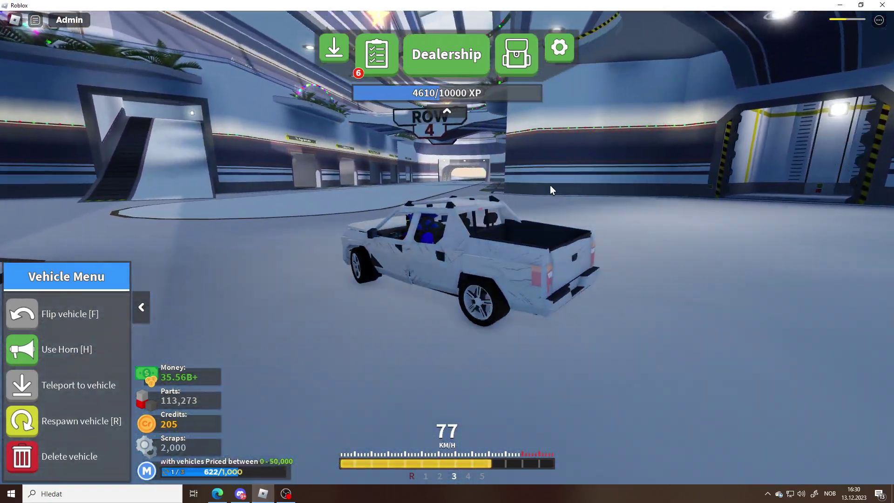
key(w)
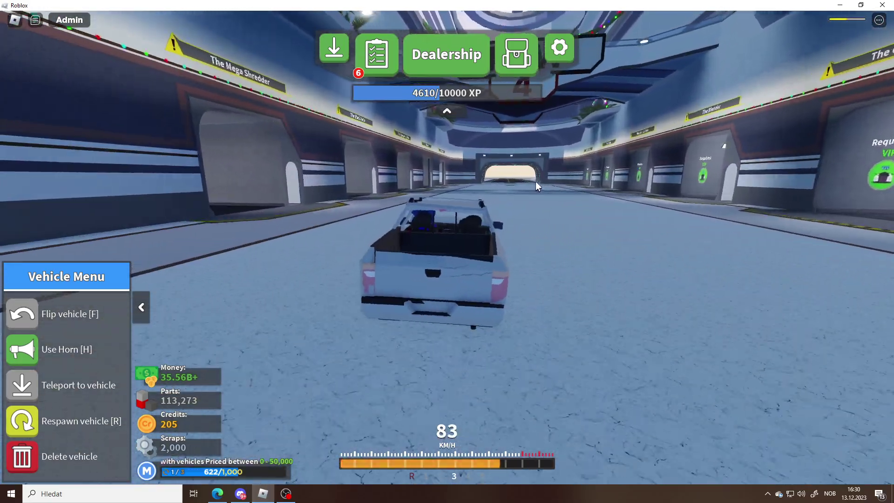
Step: Brake and swing the truck around, then accelerate out of the turn through the showroom
key(a)
key(s)
key(s)
key(a)
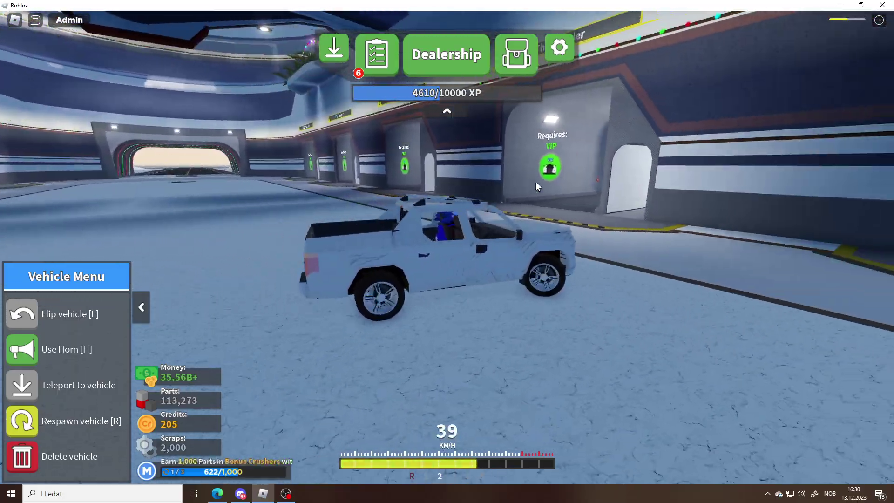
key(w)
key(a)
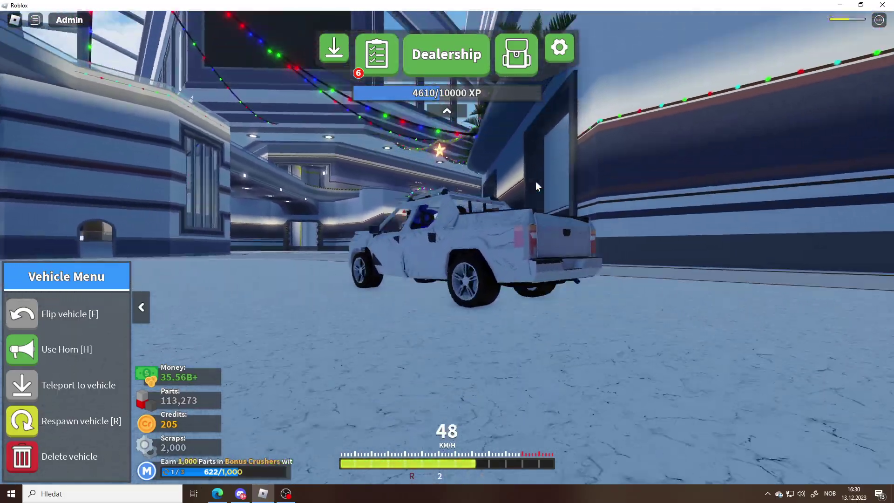
key(w)
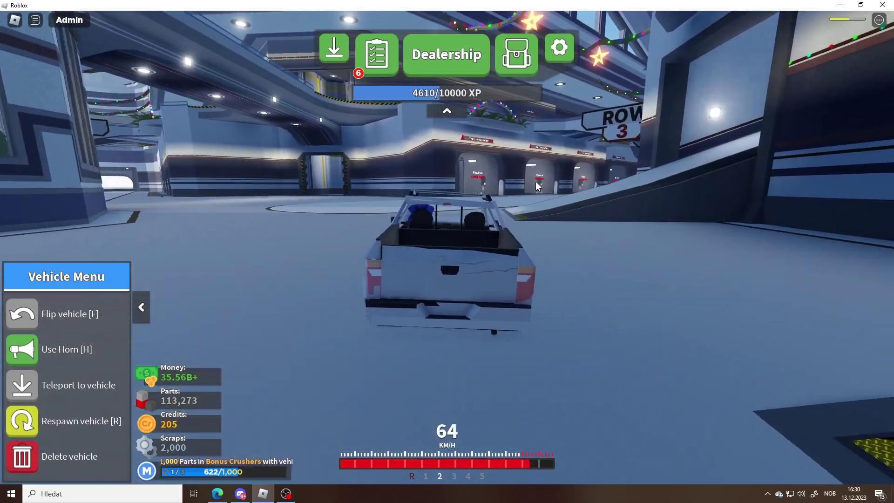
key(w)
Step: Steer around the corner into the next crusher row and line the pickup up with the tunnel entrance
key(d)
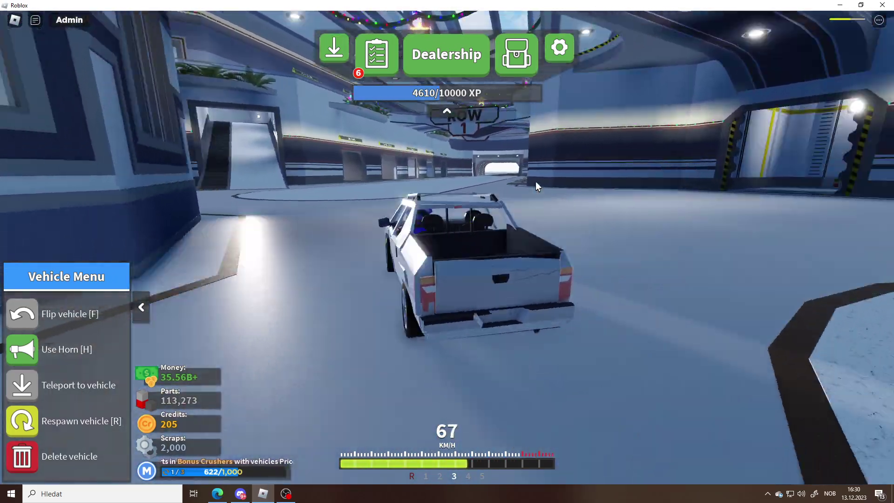
key(w)
key(a)
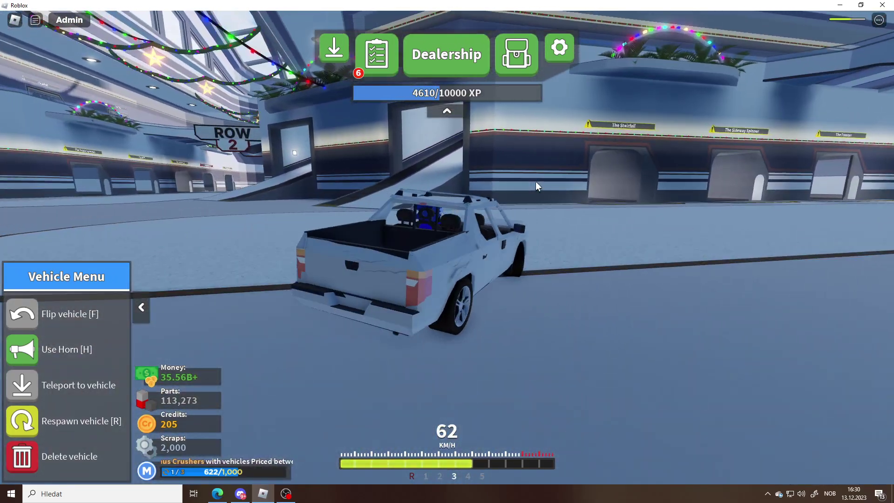
key(w)
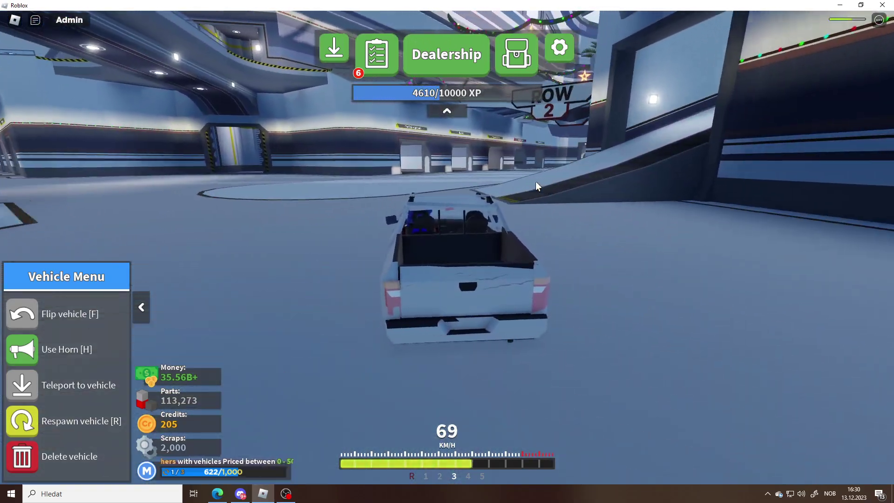
key(w)
key(a)
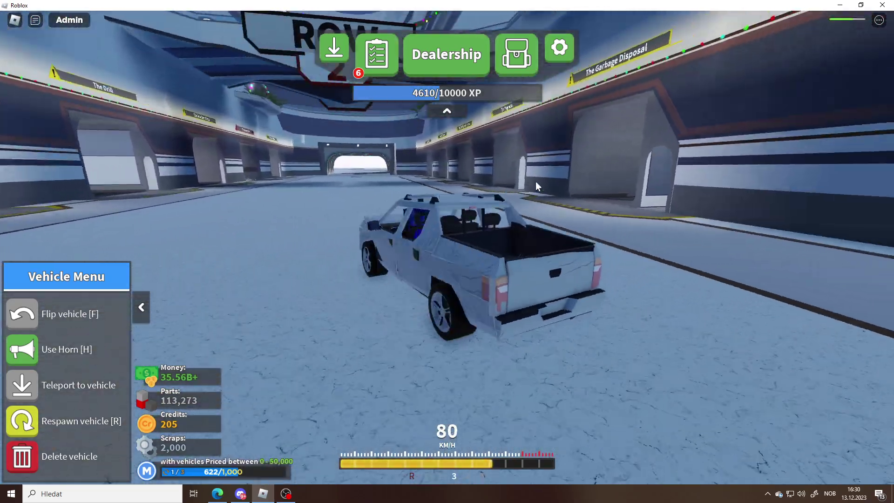
key(w)
key(a)
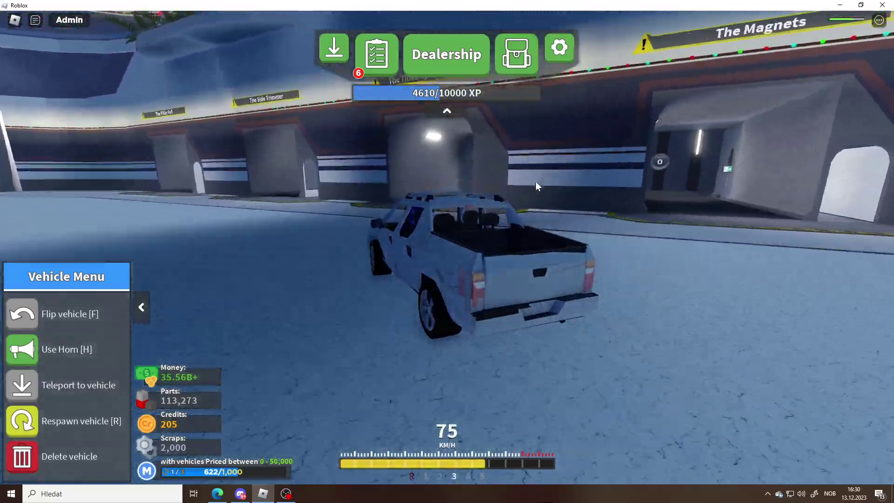
Step: Floor the pickup past 400 km/h into the tunnel's end wall for +1,200 money and +108 parts
key(w)
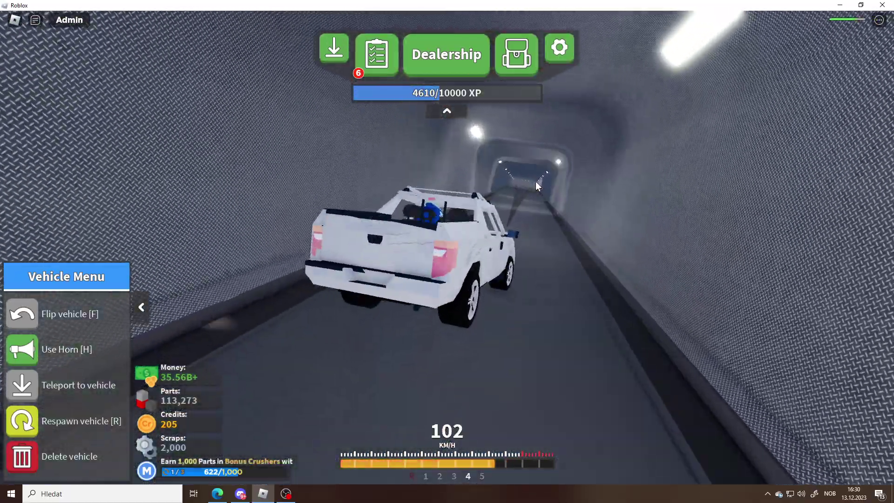
key(w)
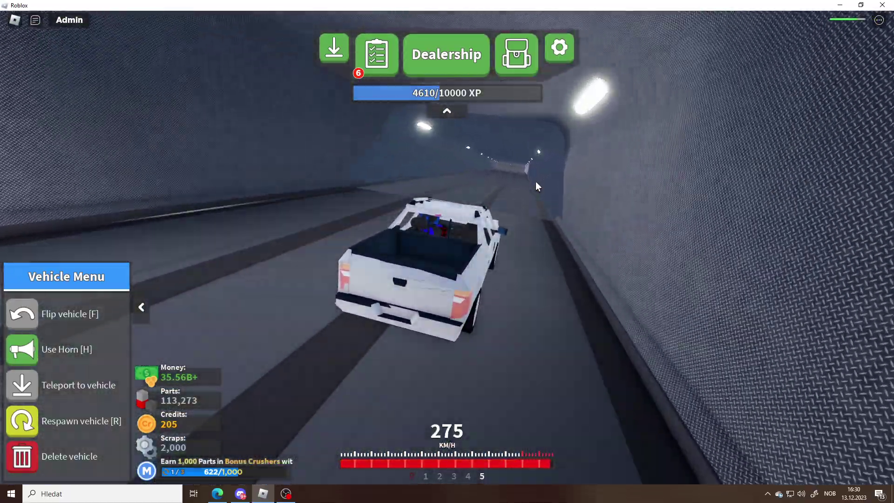
key(w)
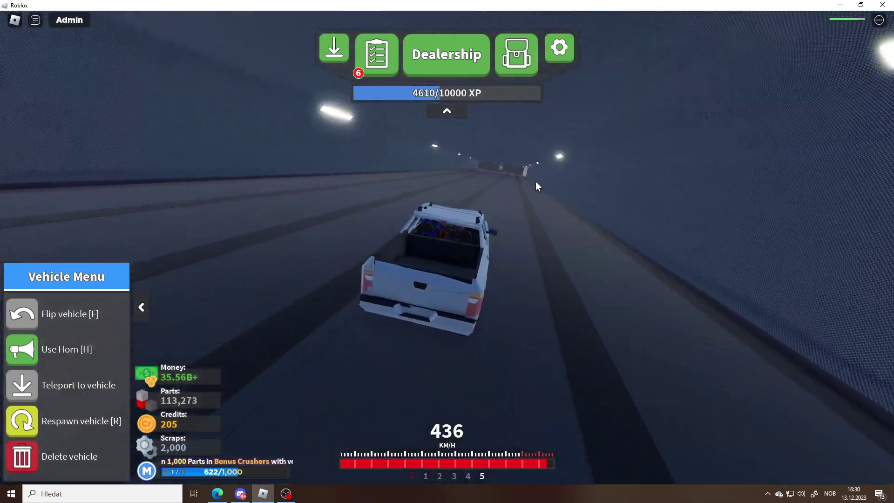
key(w)
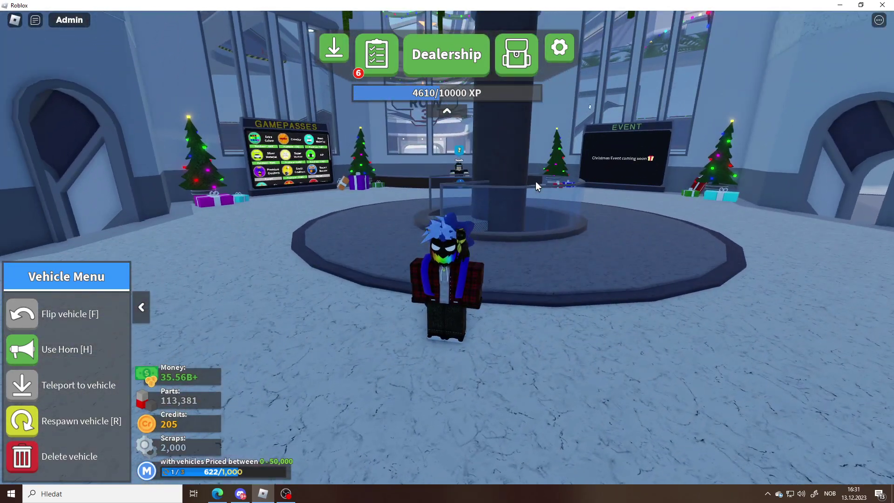
Step: Walk the avatar off the hub platform, then accelerate the blue supercar down the tunnel
key(s)
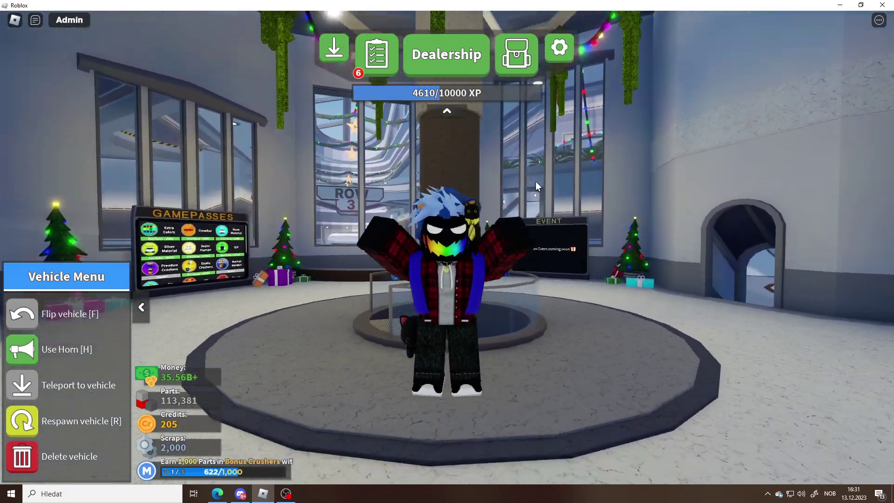
key(s)
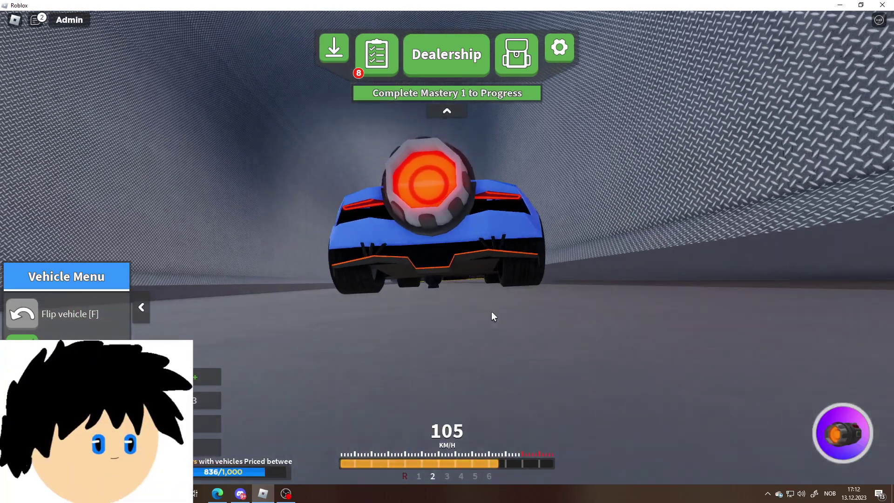
key(w)
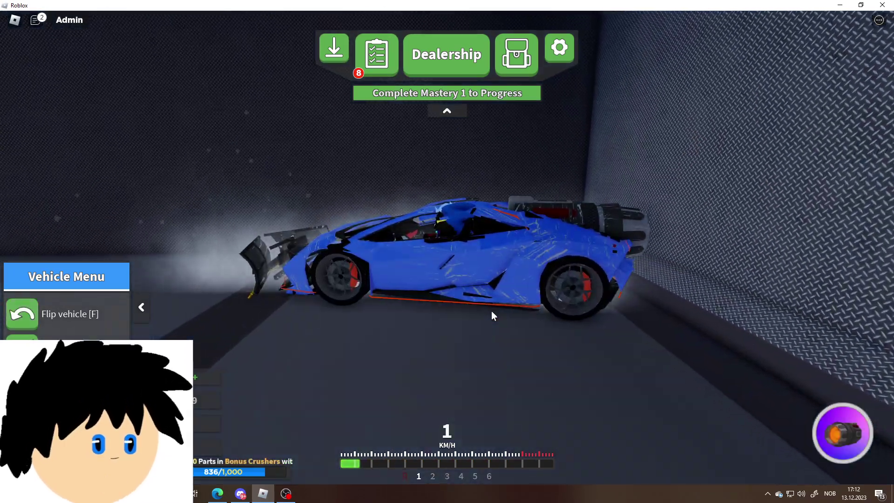
Step: Rocket-boost the blue supercar to the tunnel's end and crash it for +106.9M
key(w)
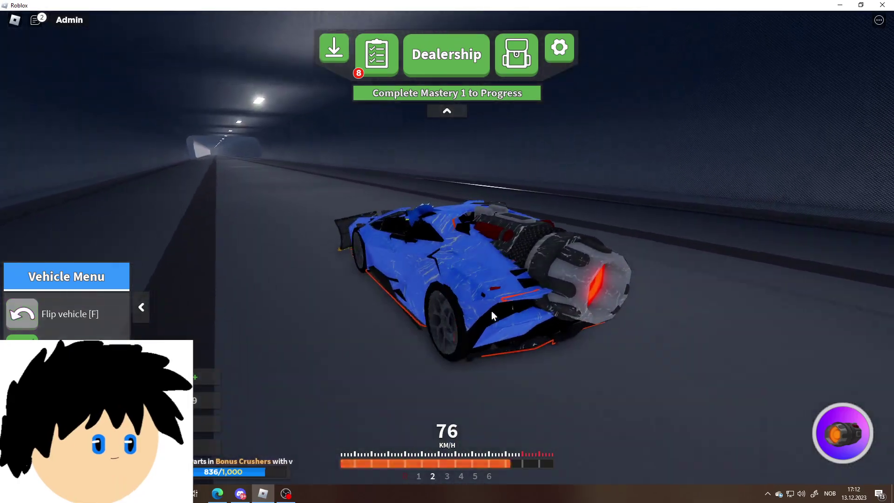
key(w)
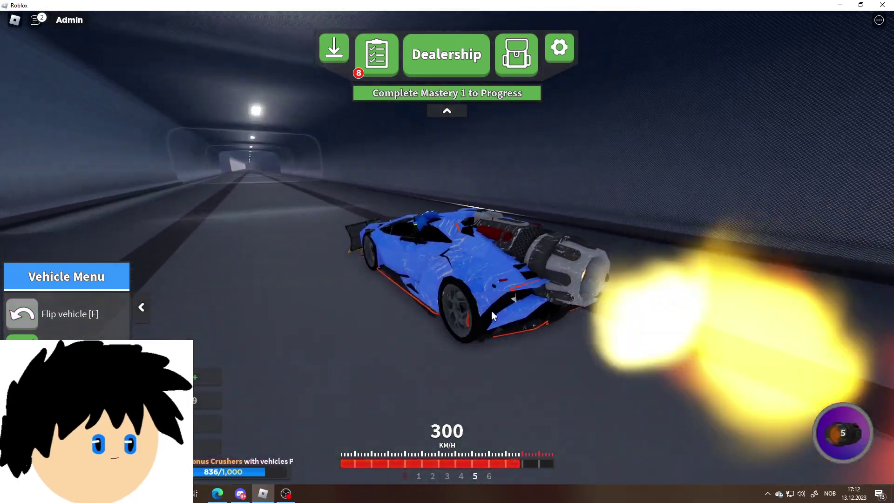
key(w)
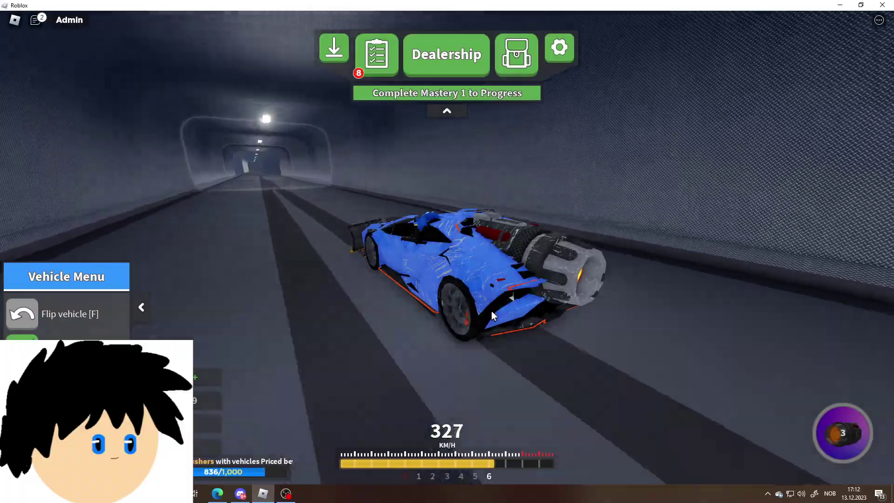
key(w)
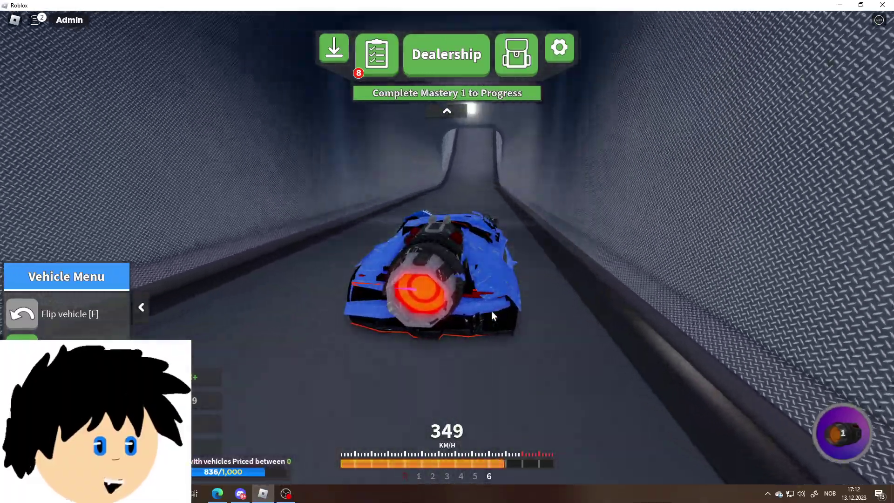
key(w)
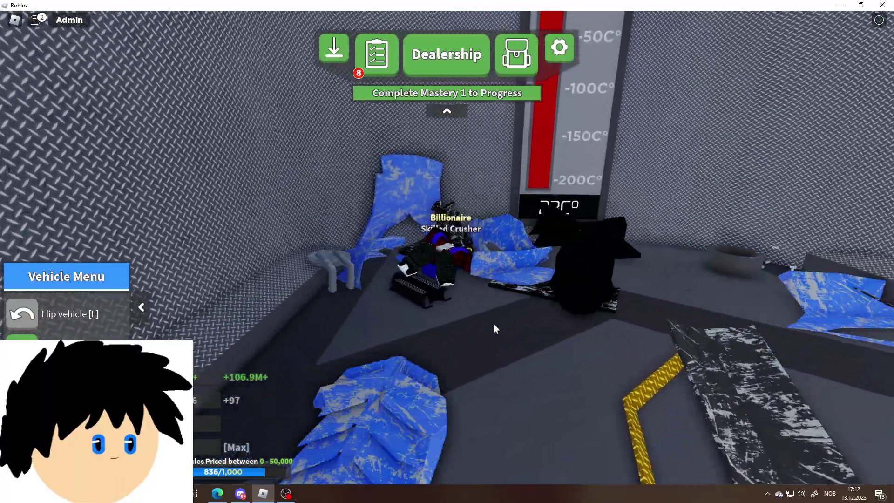
Step: Maneuver the supercar around the showroom and reverse it into the green PVP jeep
key(w)
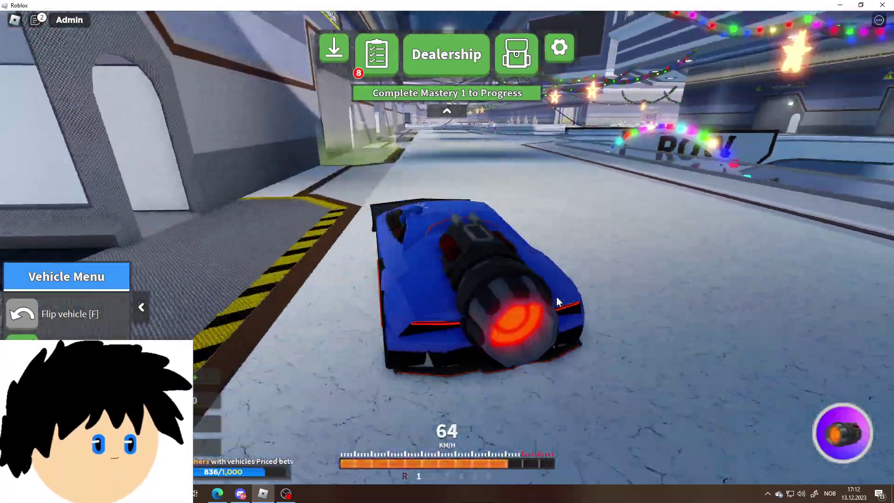
key(s)
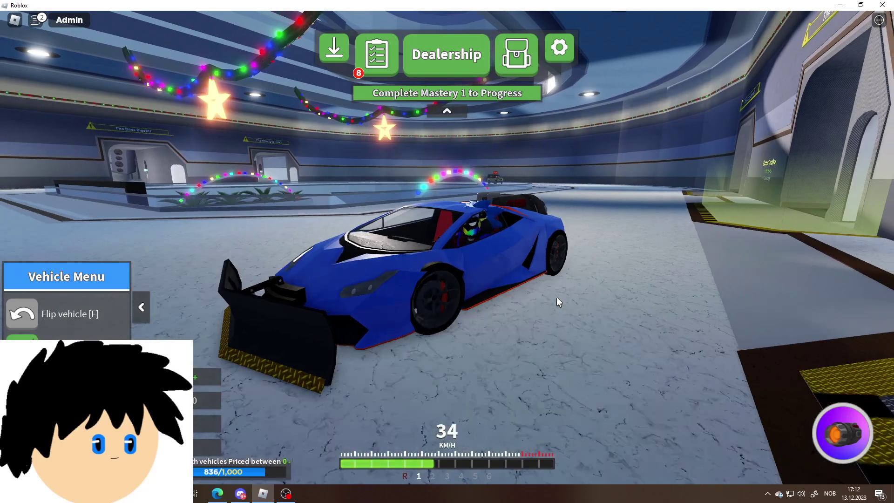
key(w)
key(w)
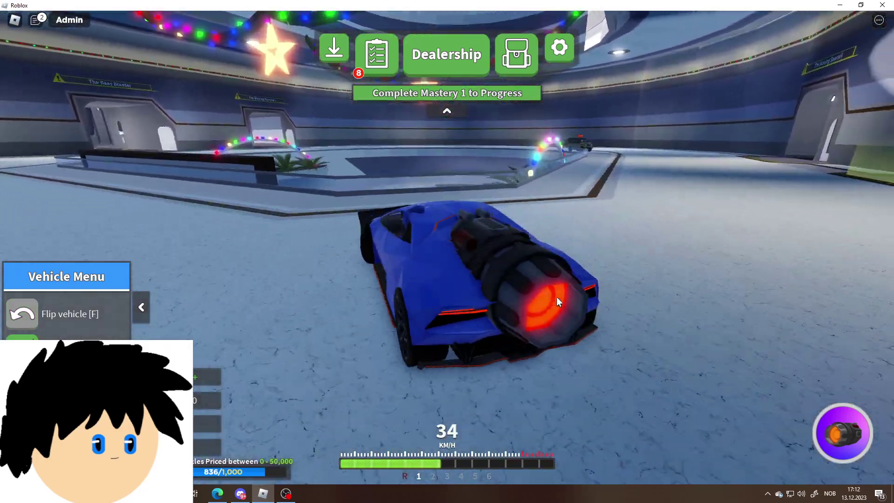
key(s)
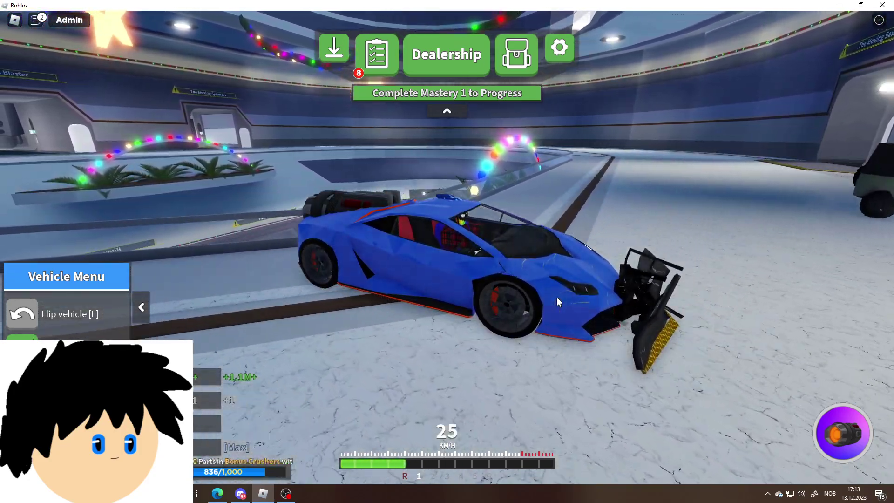
key(s)
key(s)
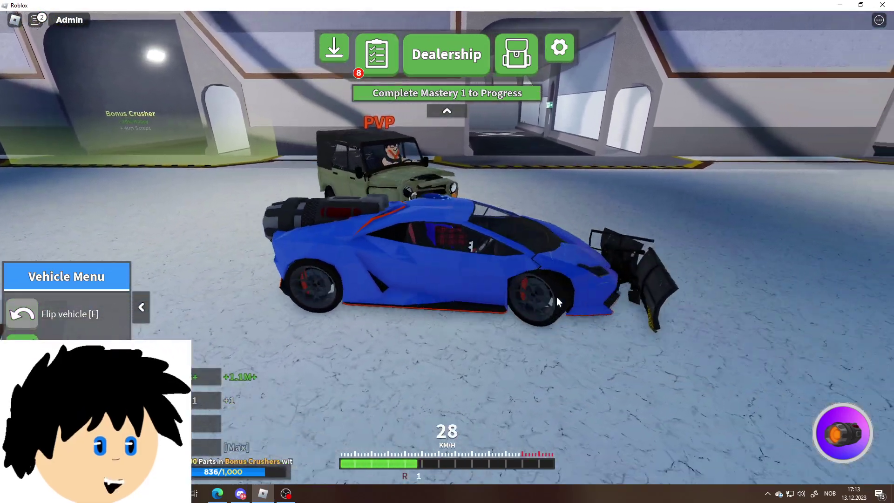
key(s)
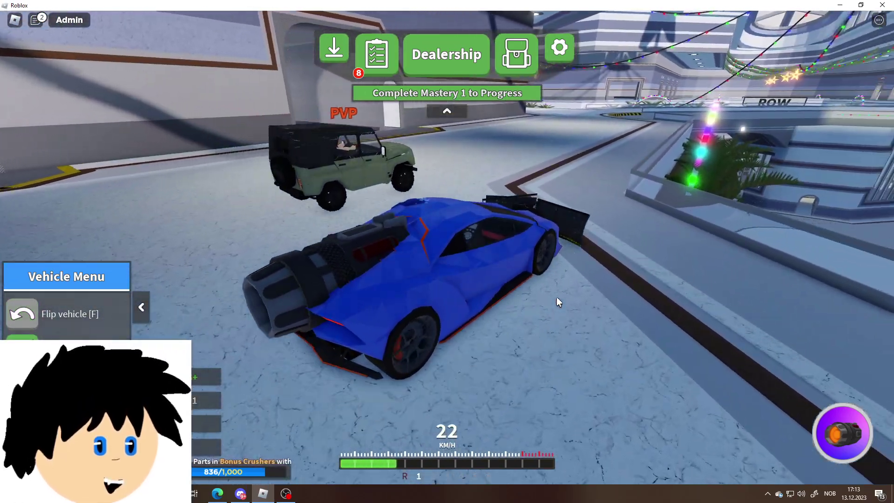
key(s)
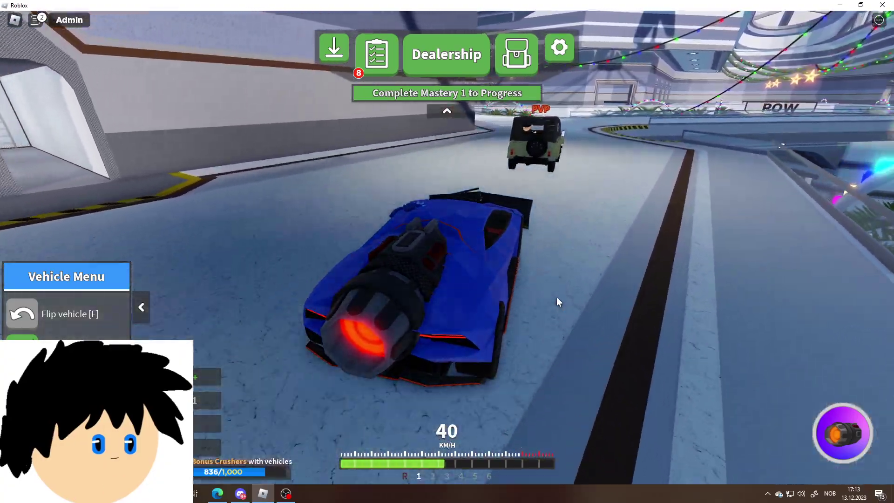
key(s)
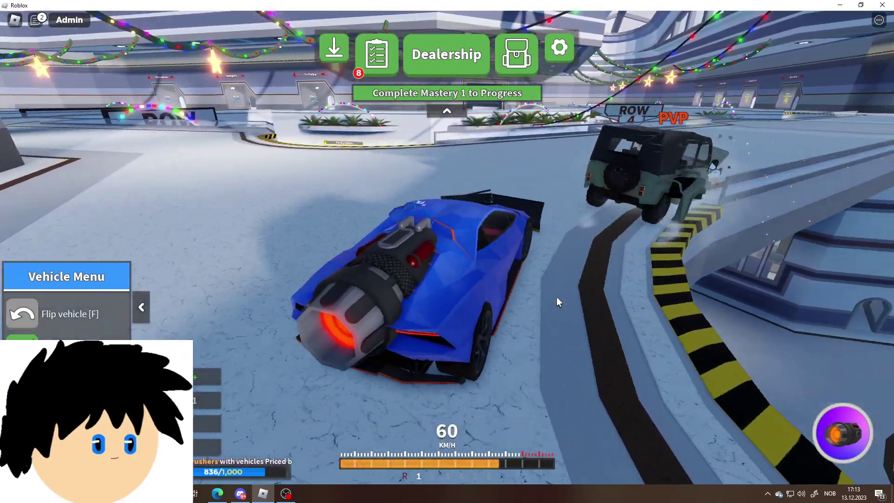
key(s)
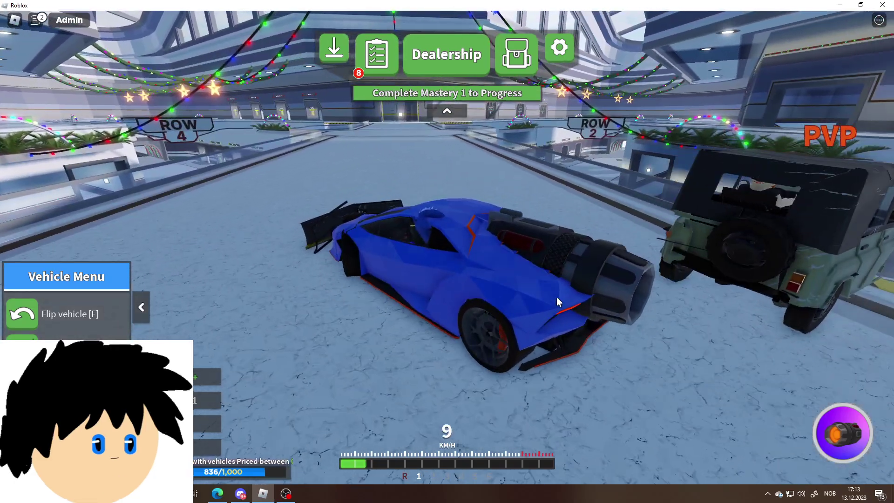
scroll(556, 297, up, 5)
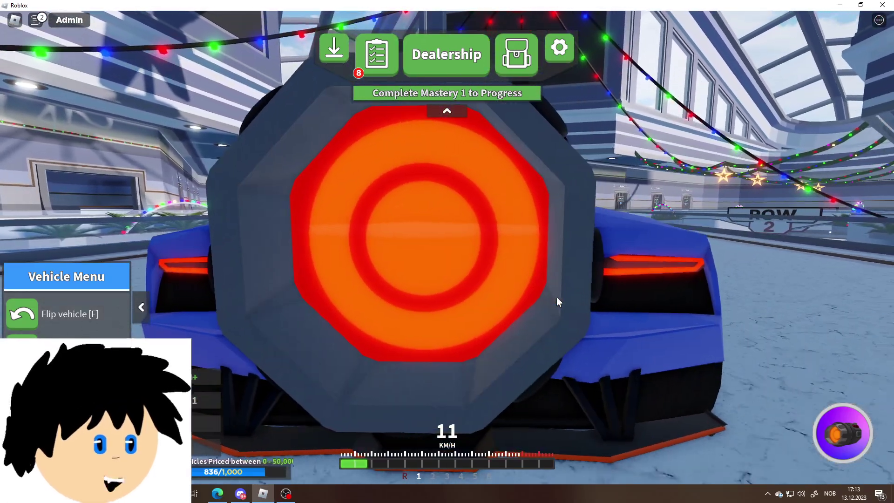
Step: Drive the supercar off the ledge and hold its rocket boost toward the tunnel
key(s)
scroll(556, 296, down, 5)
key(w)
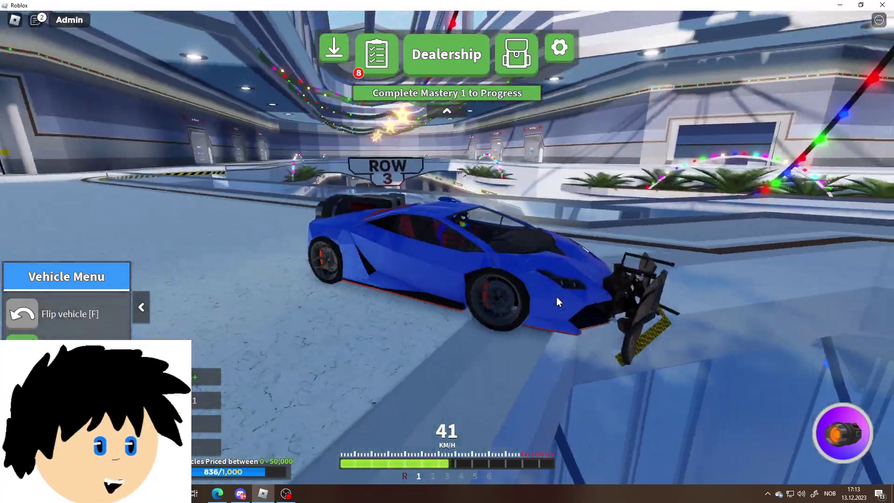
key(w)
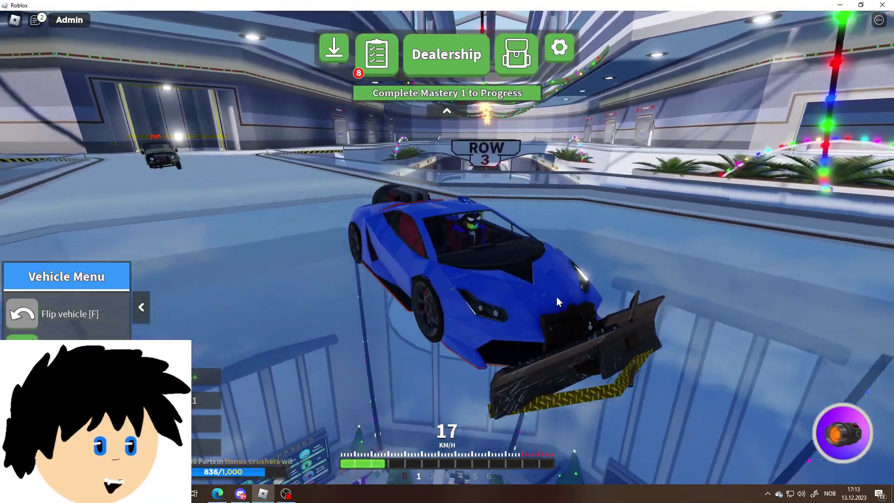
key(w)
key(shift)
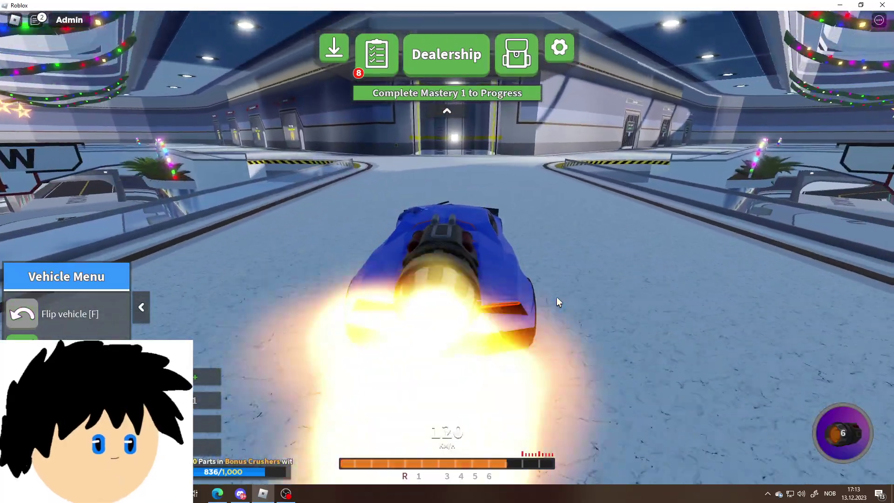